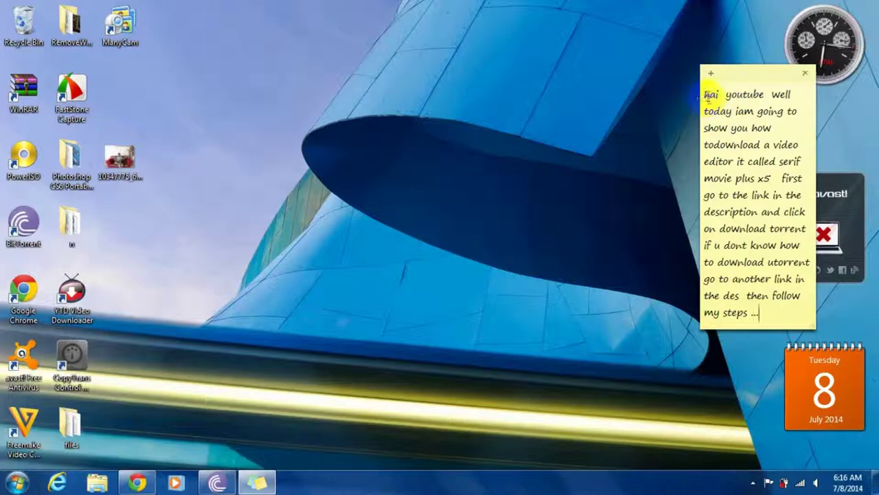
Read through the sticky note's introduction on downloading the Serif MoviePlus X5 video editor
drag(704, 94, 797, 123)
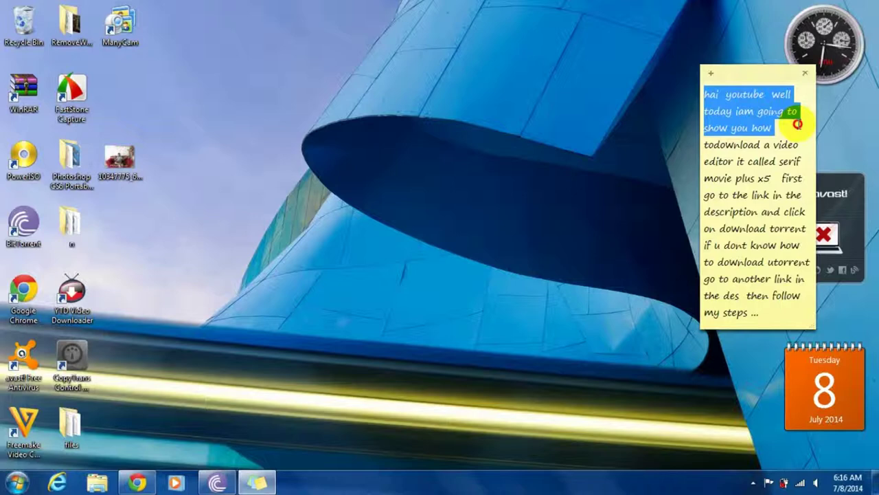
drag(798, 124, 800, 145)
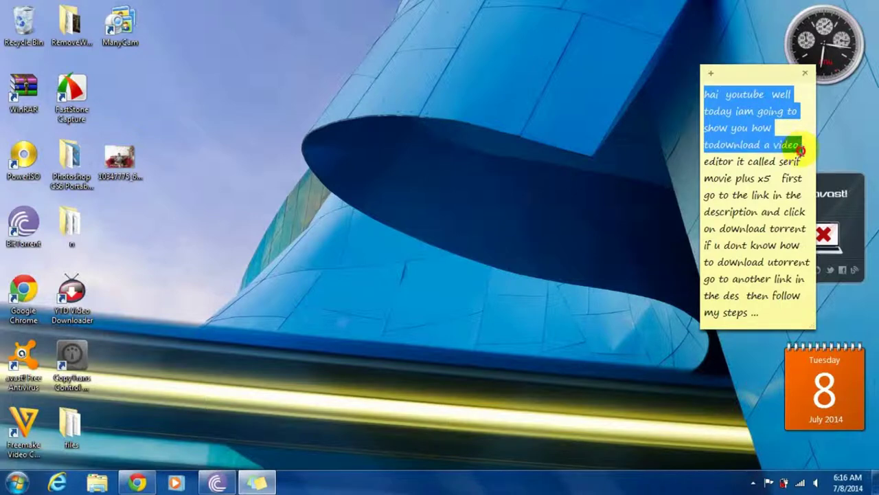
drag(801, 153, 813, 177)
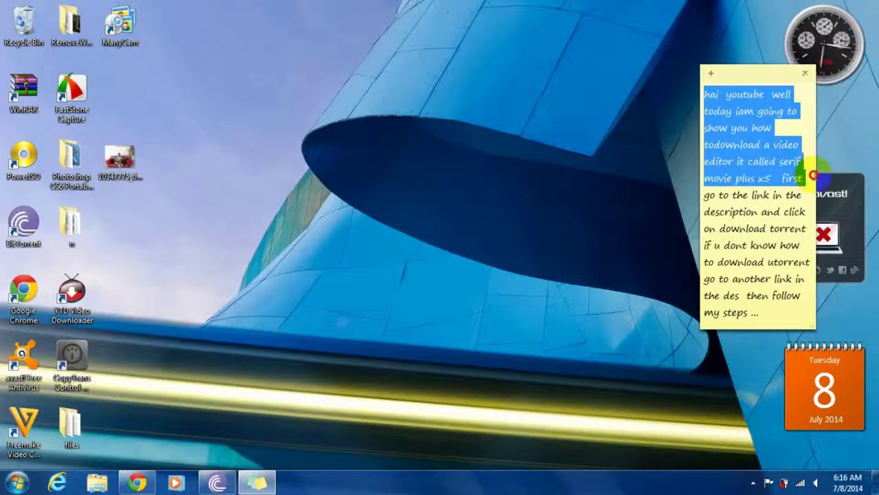
drag(813, 182, 812, 200)
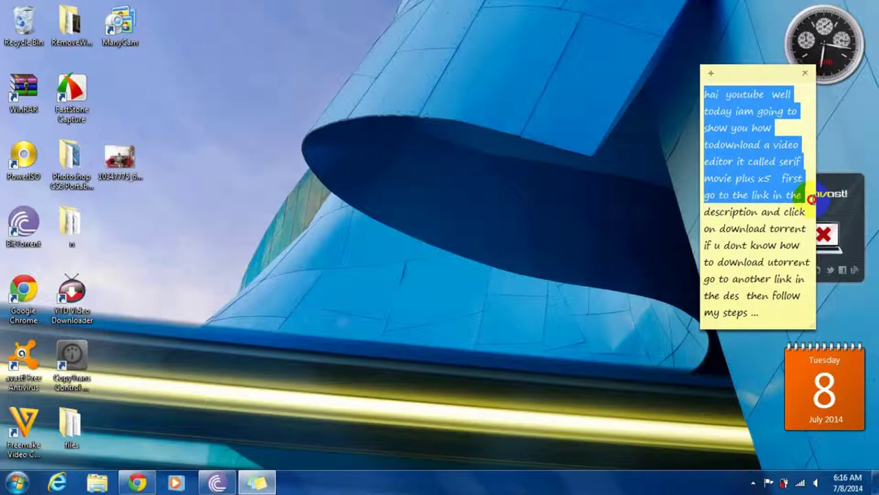
drag(812, 204, 811, 209)
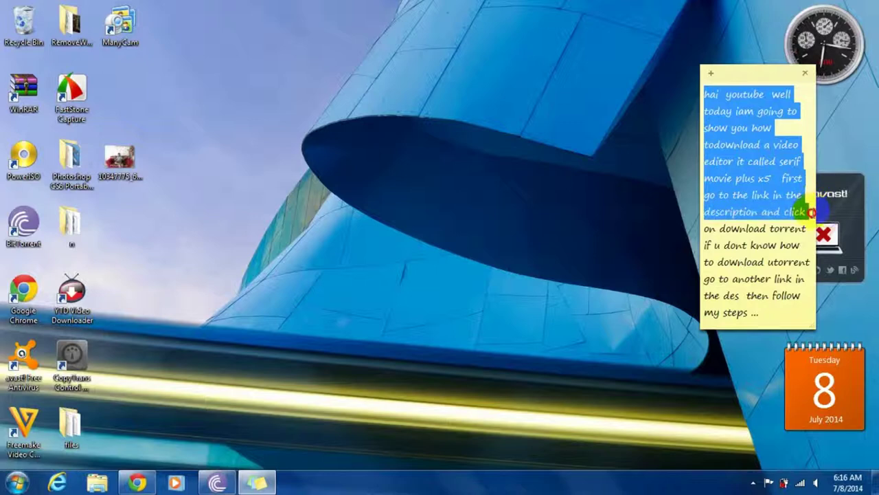
drag(810, 217, 801, 312)
click(604, 250)
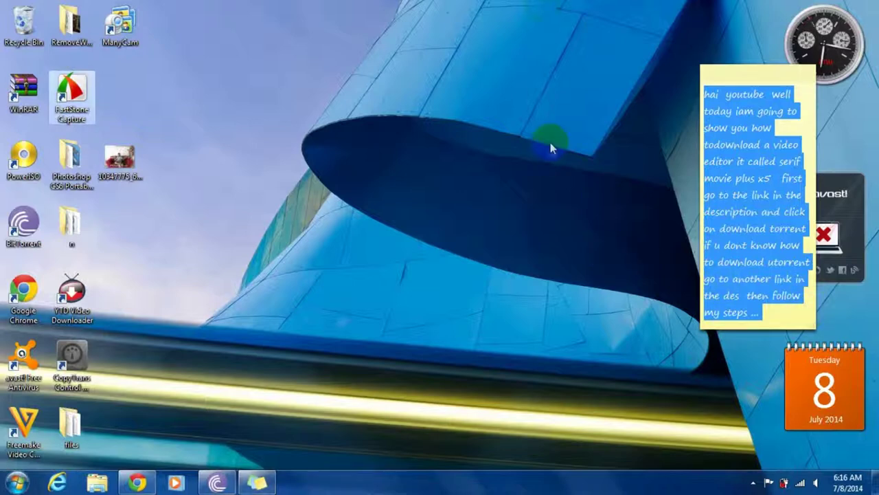
click(723, 77)
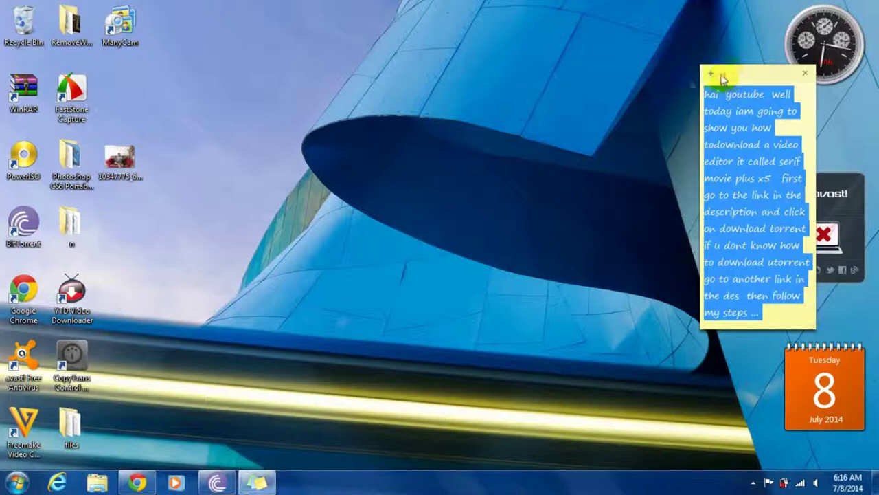
drag(722, 77, 715, 78)
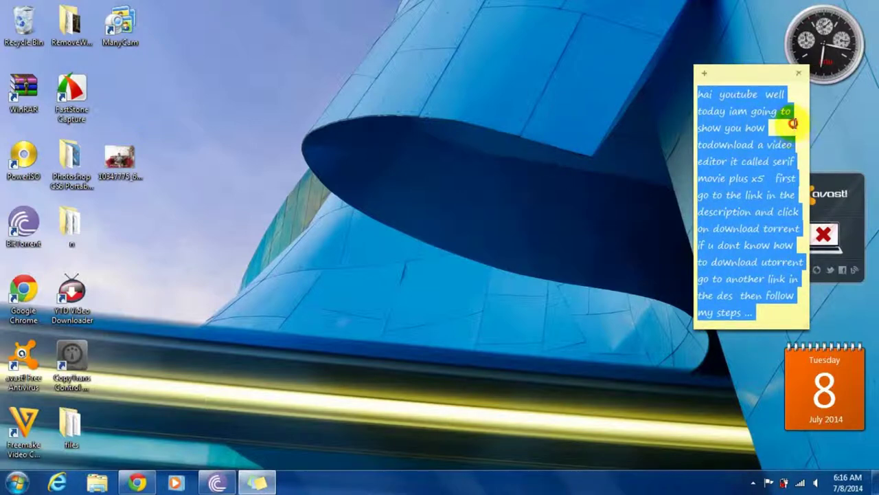
double_click(727, 144)
click(341, 157)
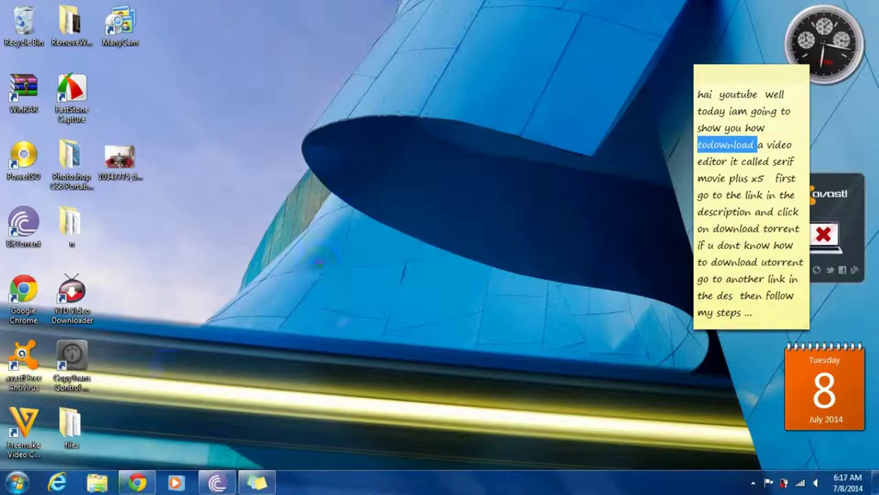
Switch to Chrome with the Serif MoviePlus X5 torrent page, and close the advert sidebar and the pop-up tab
click(137, 483)
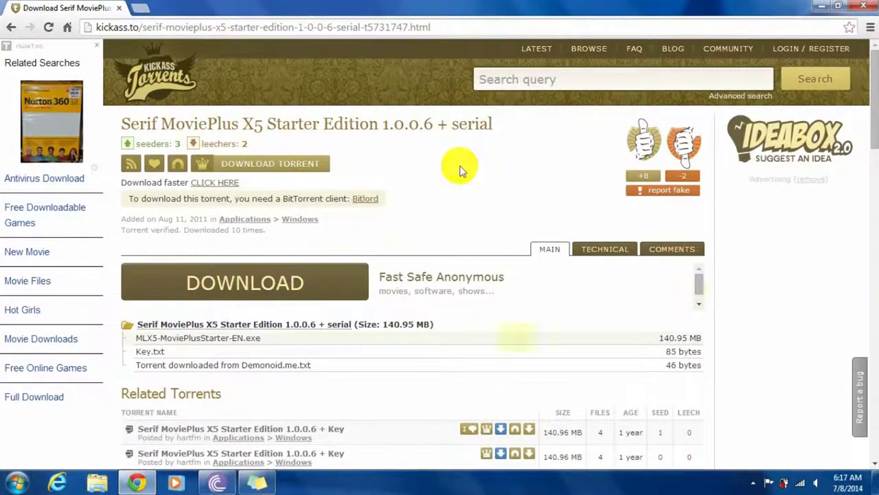
click(98, 50)
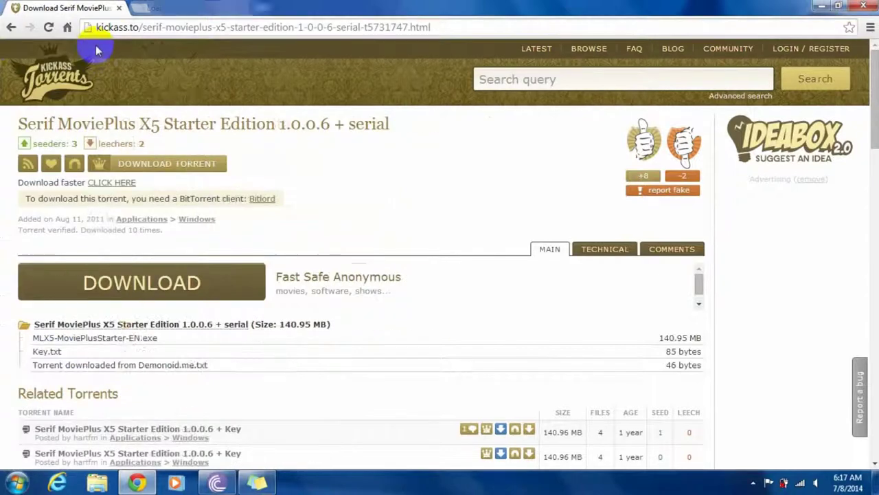
click(243, 8)
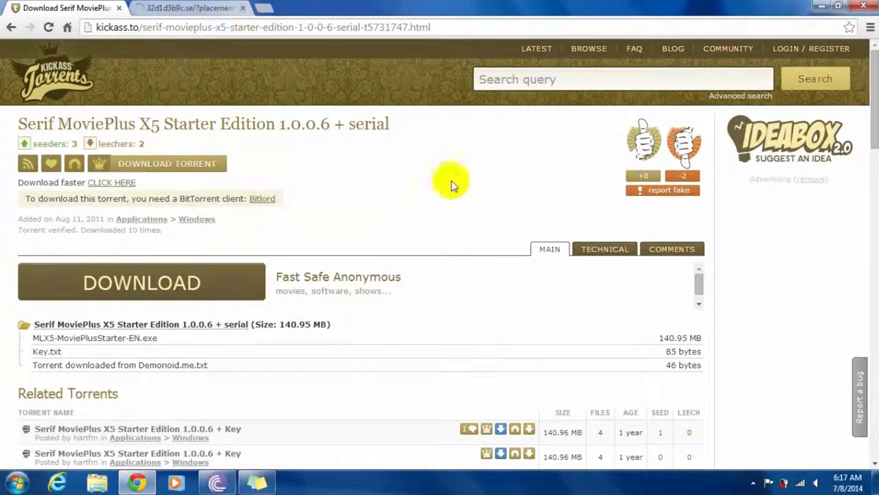
Download the Serif MoviePlus X5 Starter Edition torrent file, try to open it in BitTorrent, and minimize the browser
click(157, 165)
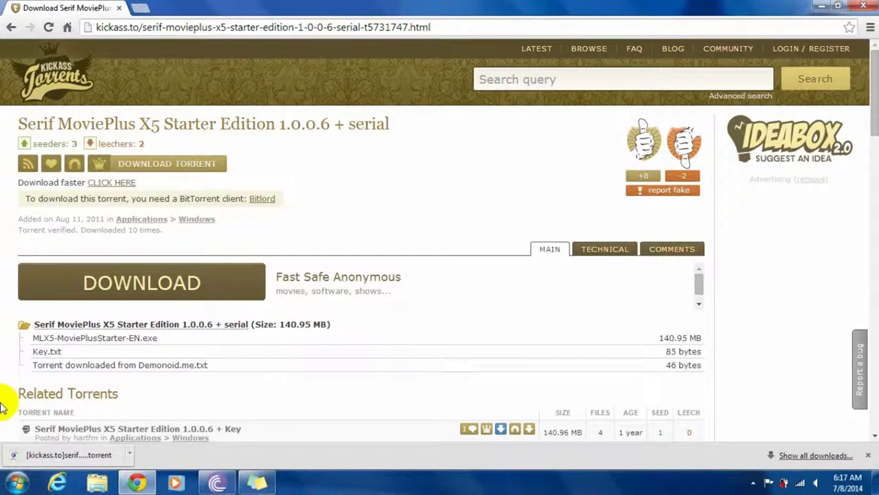
click(130, 455)
click(219, 374)
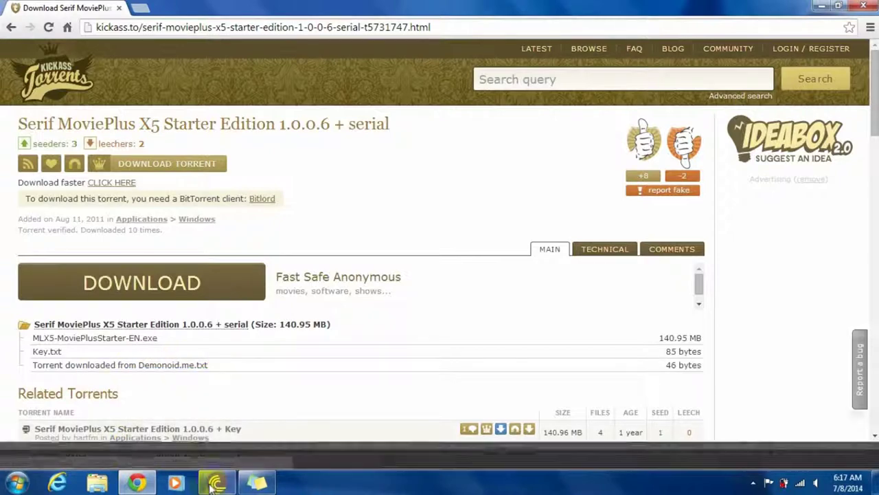
click(821, 6)
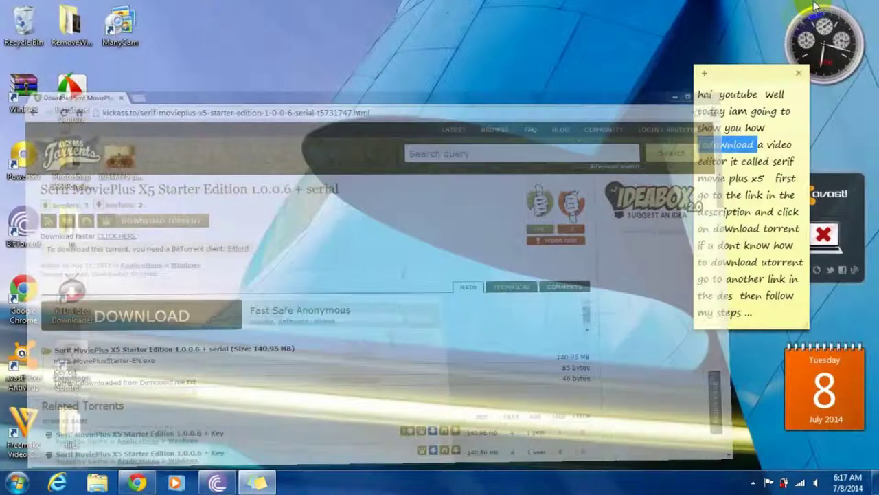
Add the text "iam using bitorrent" at the end of the sticky note
click(765, 304)
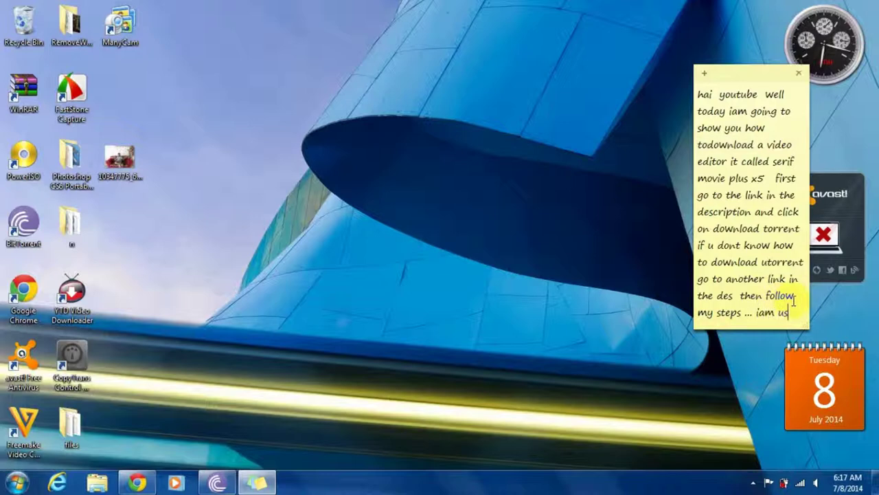
text(iam using)
key(Return)
text(bitorrent)
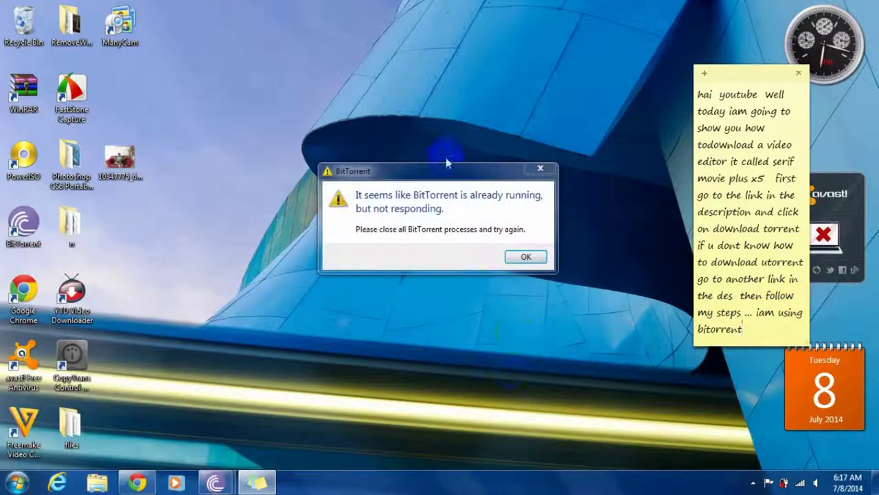
Dismiss the BitTorrent warning, close its window, and exit the background BitTorrent process completely
click(526, 256)
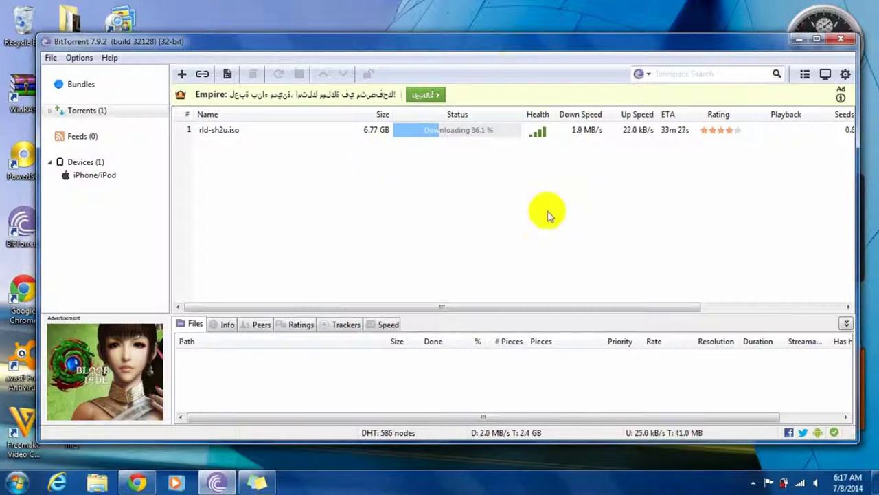
click(841, 41)
click(753, 482)
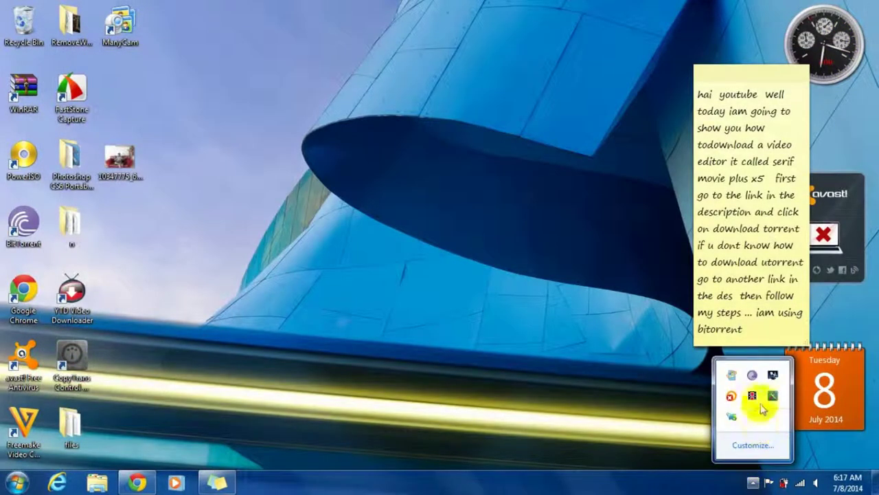
right_click(753, 375)
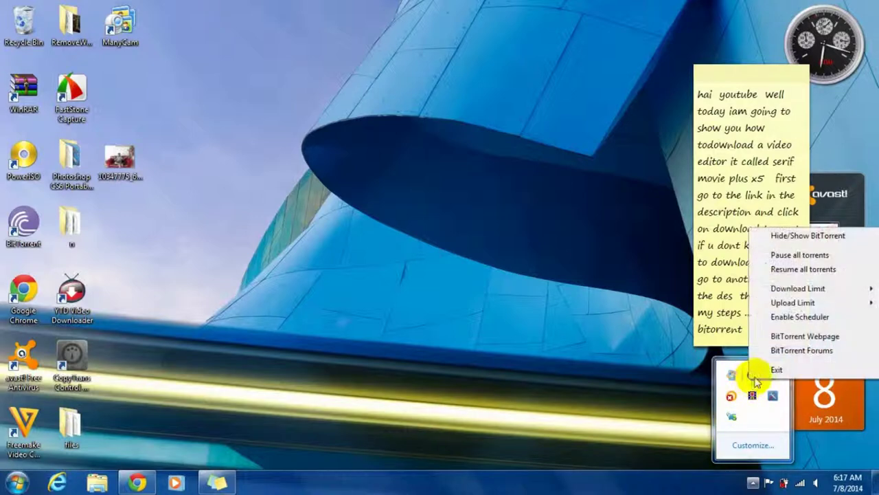
click(763, 370)
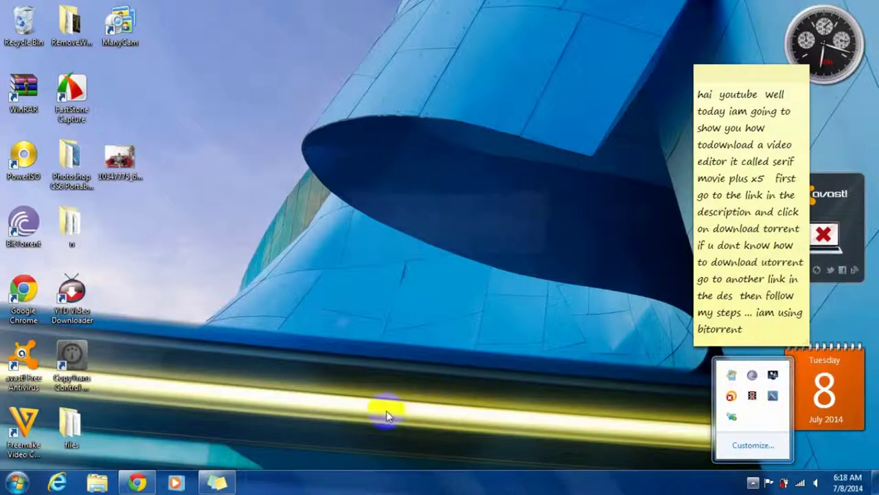
click(283, 311)
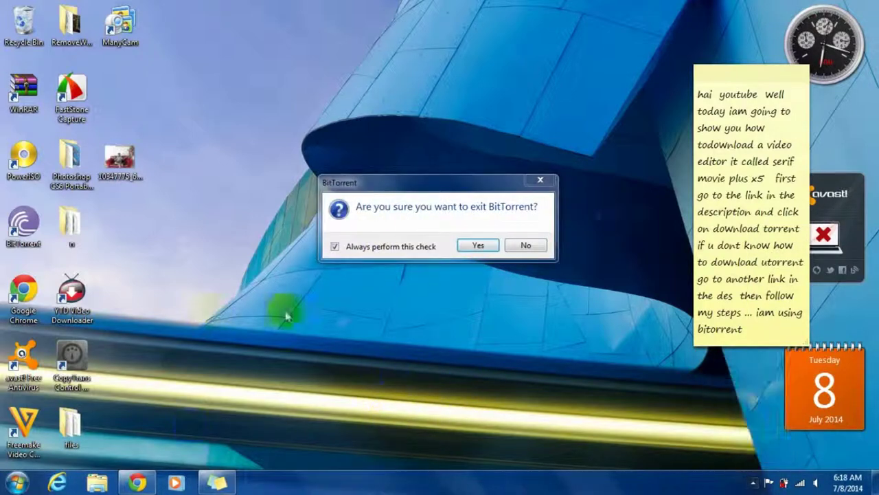
click(481, 248)
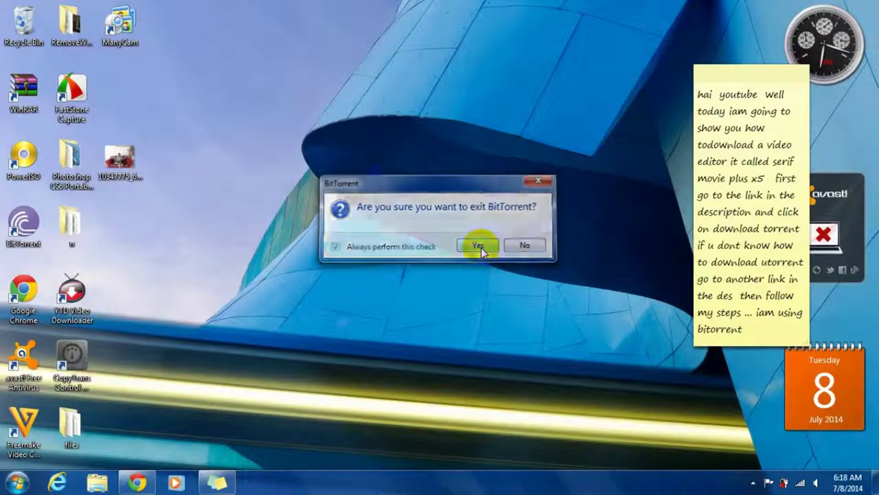
Download the Serif MoviePlus X5 torrent file again from Chrome, open it, and launch BitTorrent from the desktop
click(125, 485)
click(180, 165)
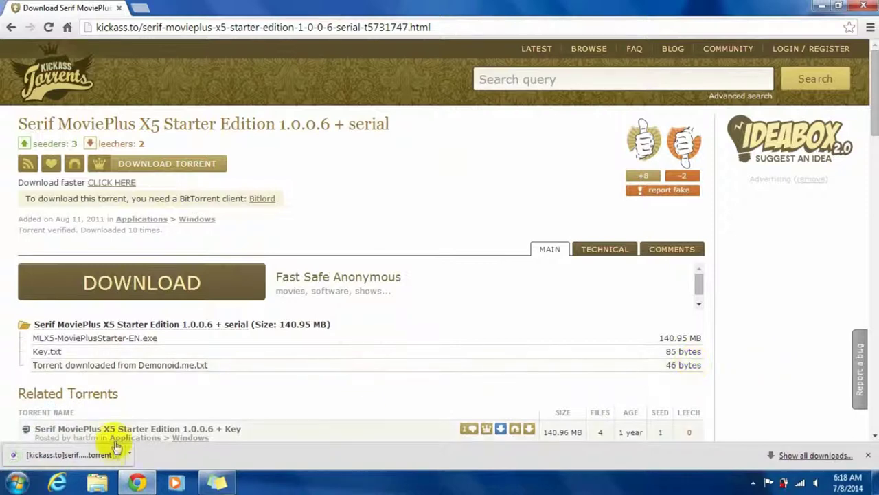
click(68, 454)
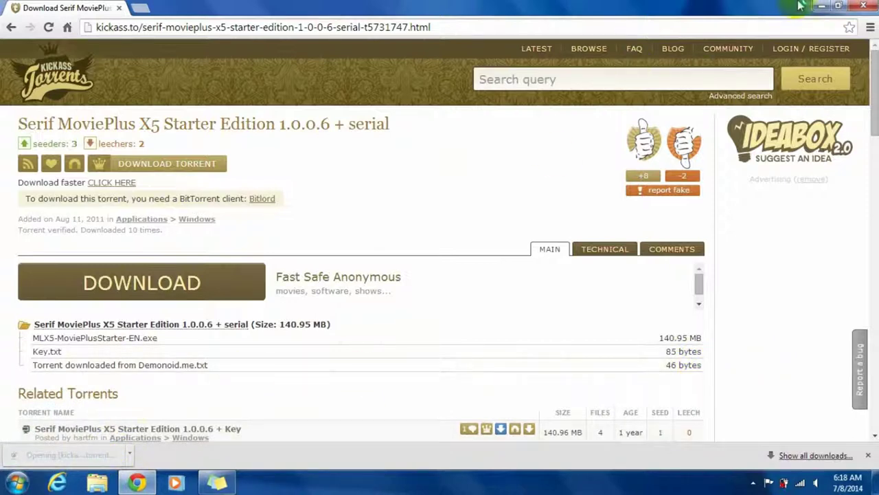
click(822, 5)
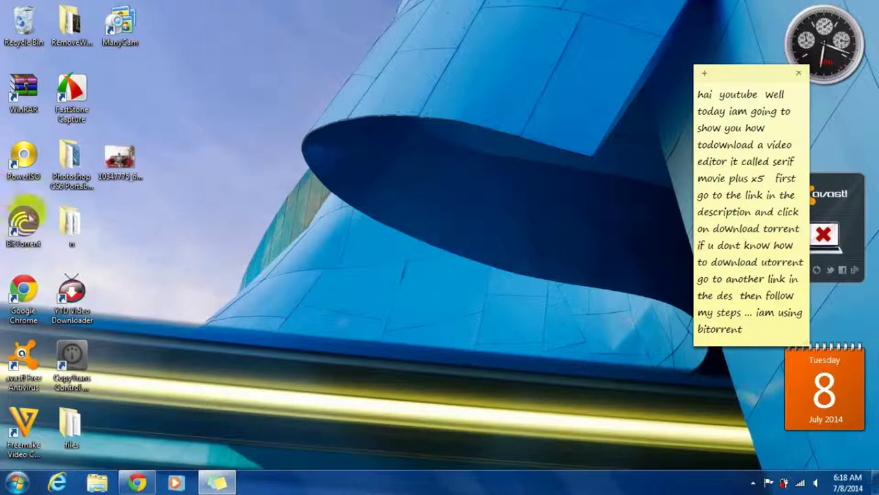
double_click(24, 219)
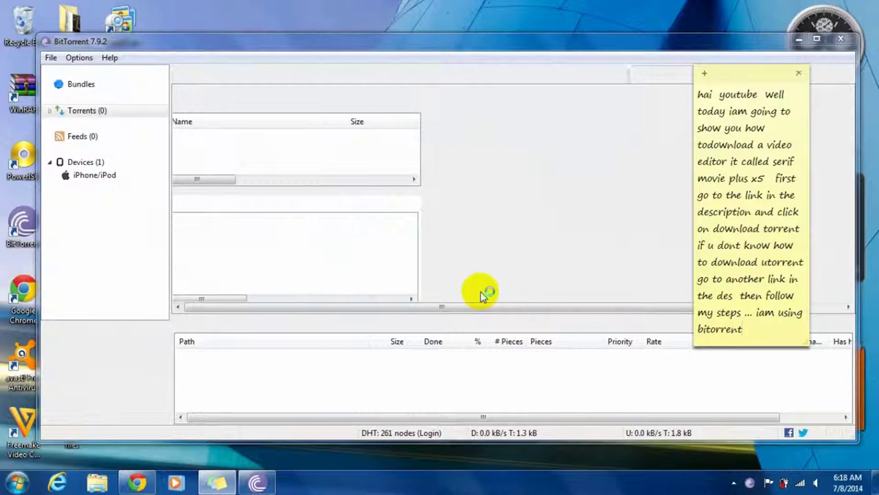
Move the sticky note further aside and add "click on ok" to the end of its text
drag(746, 73, 796, 69)
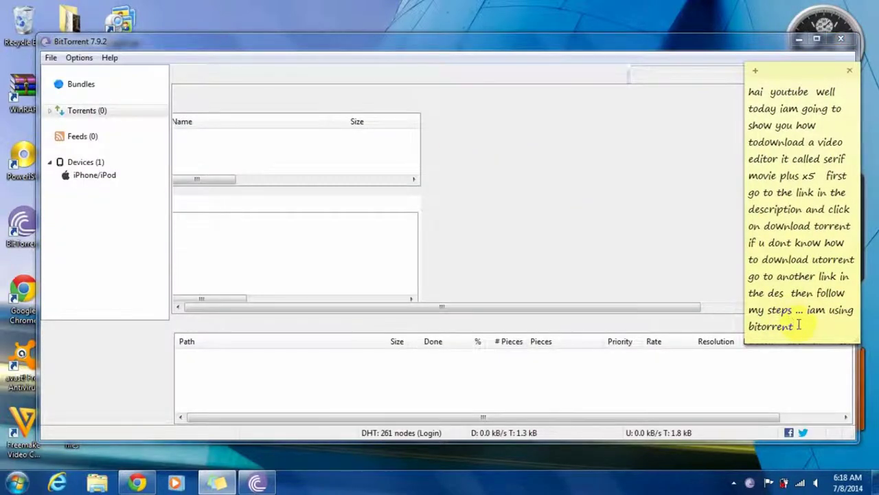
text(lick)
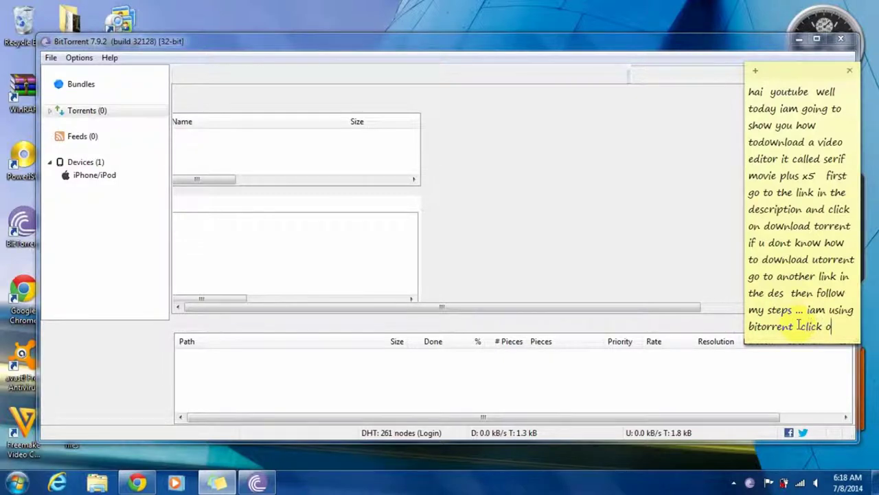
text(ok)
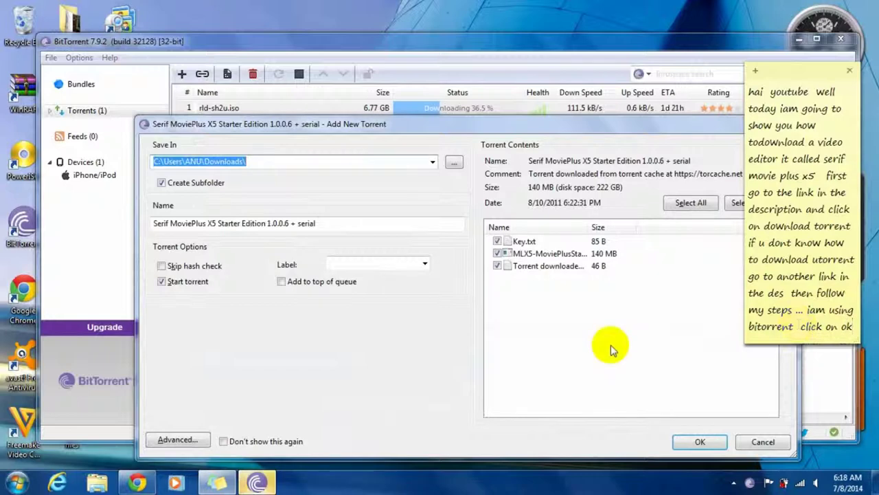
Add the Serif MoviePlus X5 torrent with the proposed save settings, force start it, and minimize BitTorrent
click(690, 442)
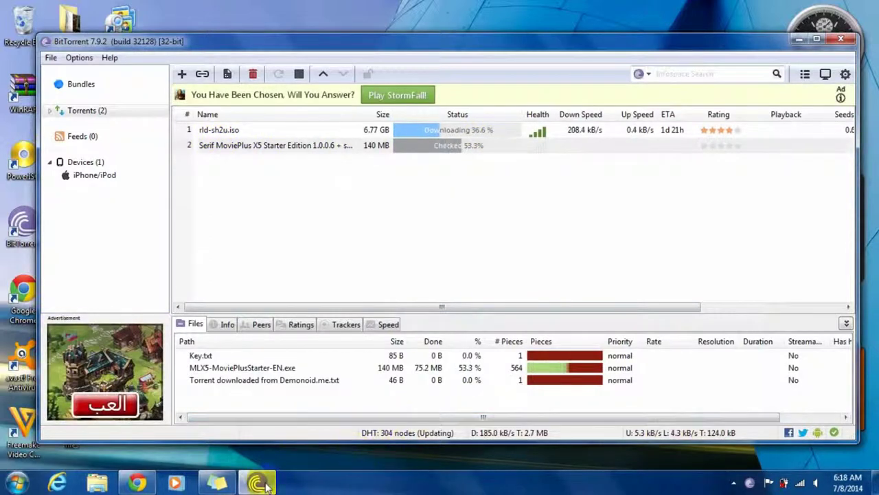
mouse_move(266, 486)
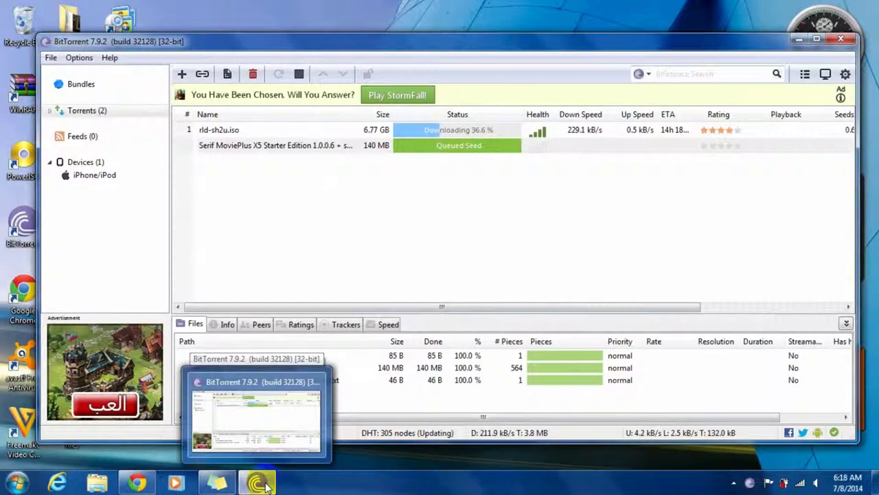
right_click(451, 145)
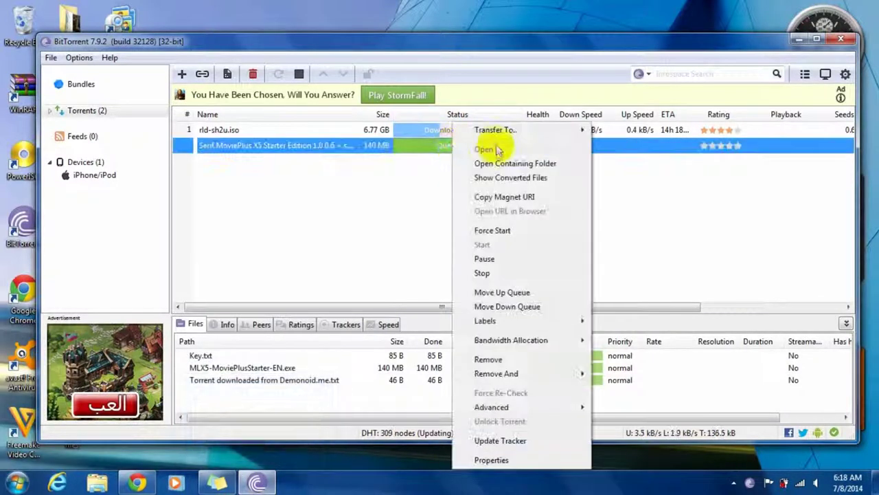
click(512, 232)
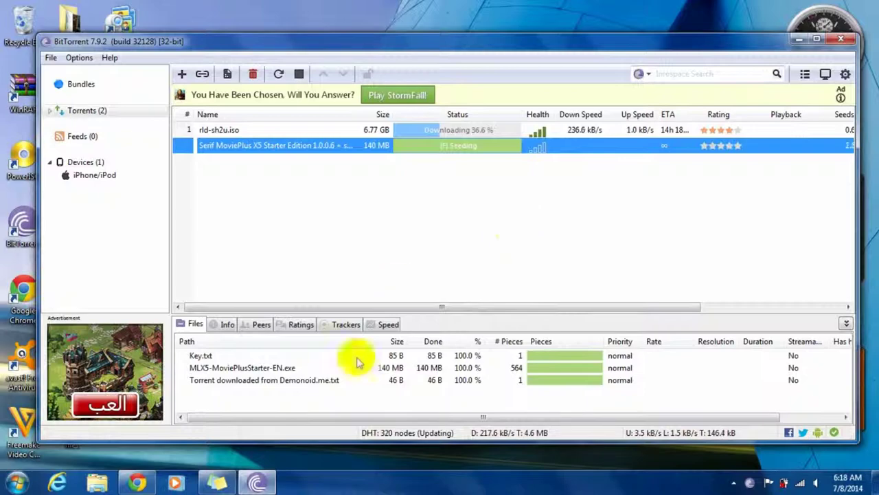
click(257, 482)
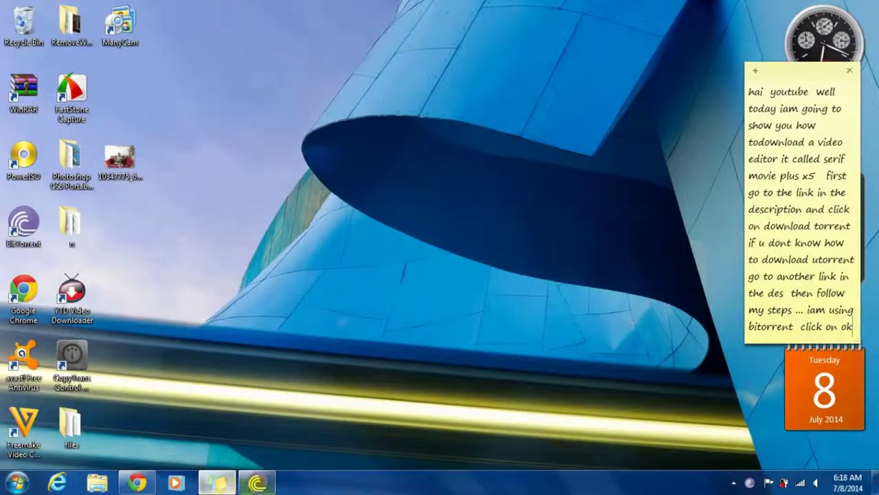
Bring up the BitTorrent window and add "if u see it s very fast becouse i downloaded before" to the sticky note
click(257, 482)
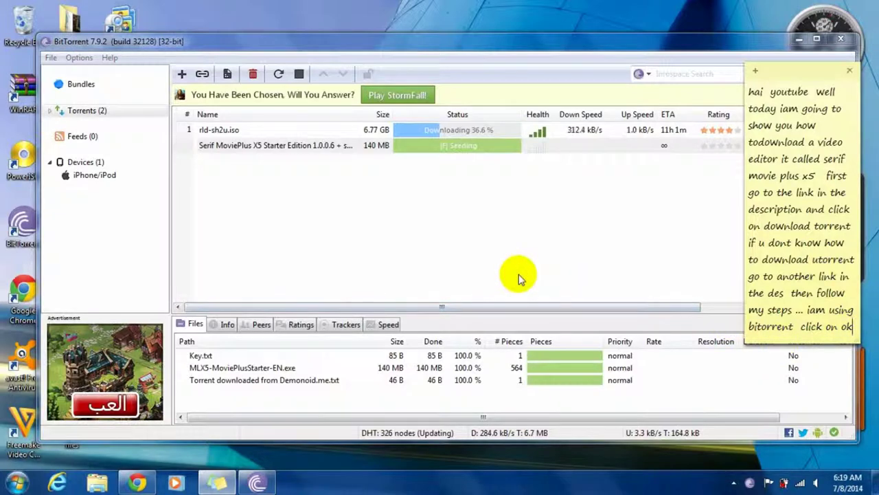
key(Return)
text(if u see)
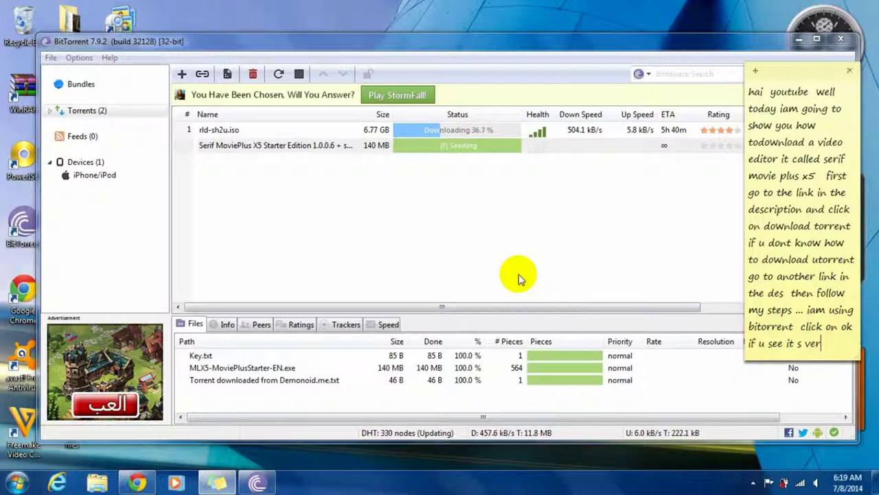
text(it s very fast)
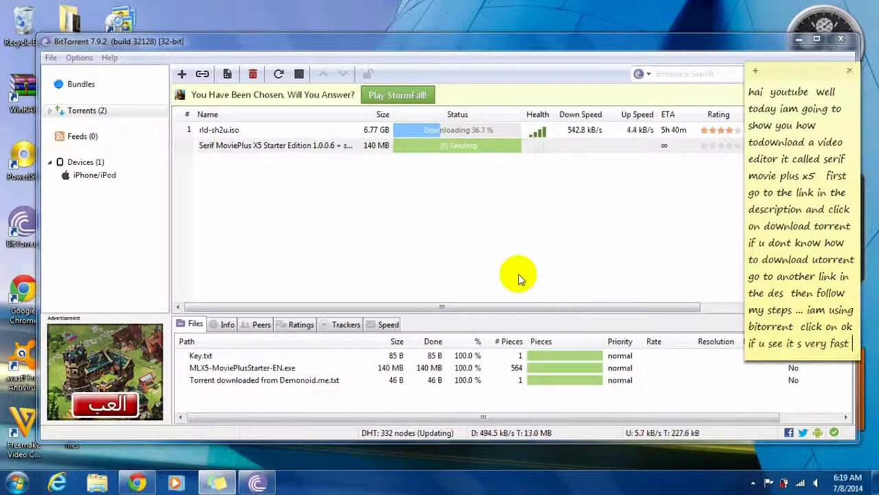
text( bes)
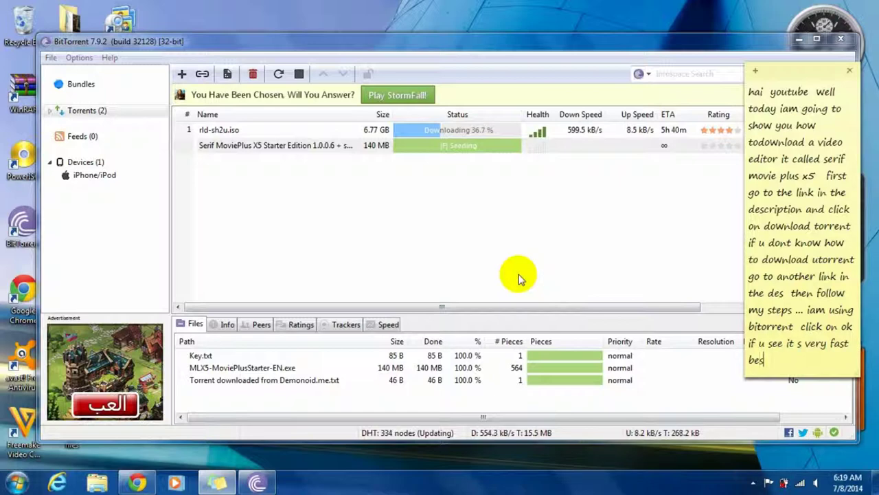
text(cous)
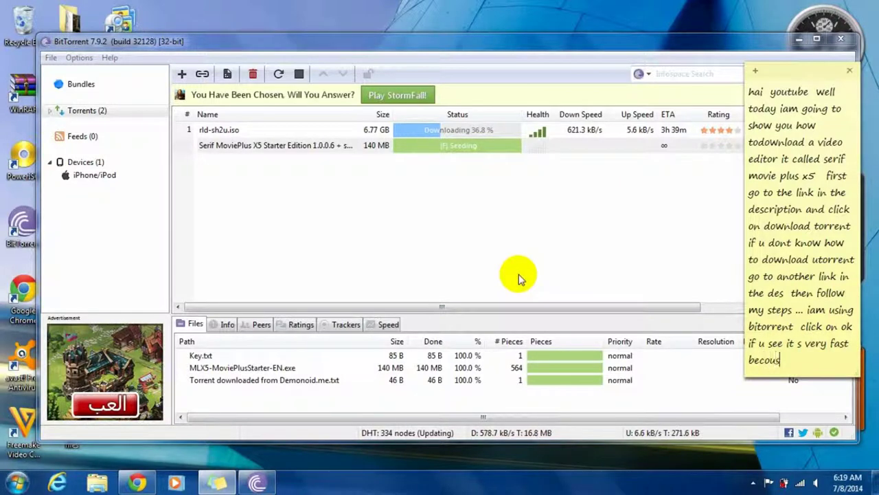
text(e i alr)
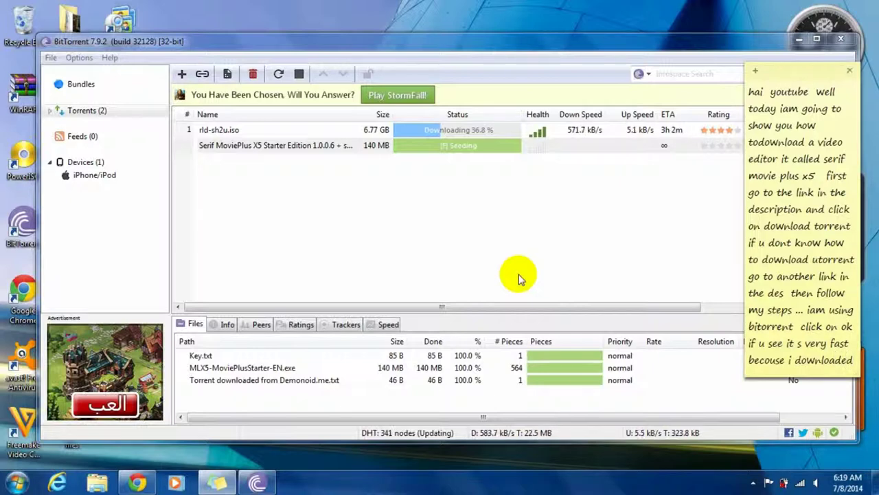
text(be)
key(BackSpace)
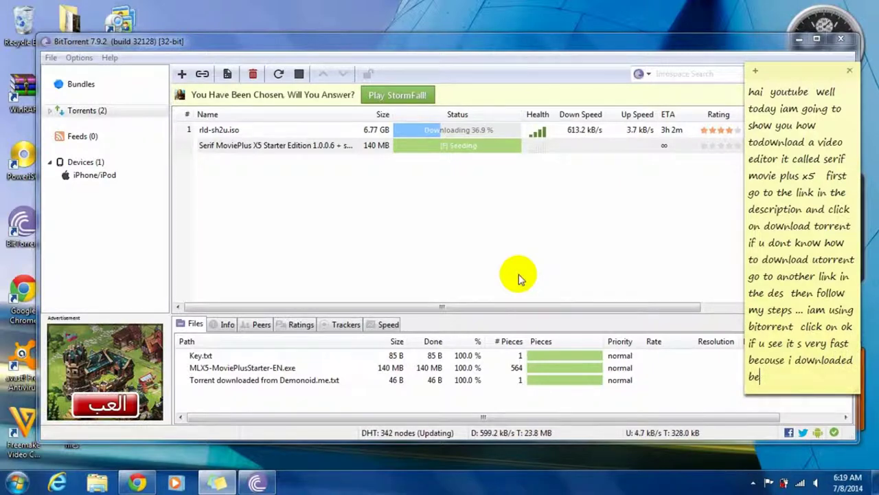
text(fore)
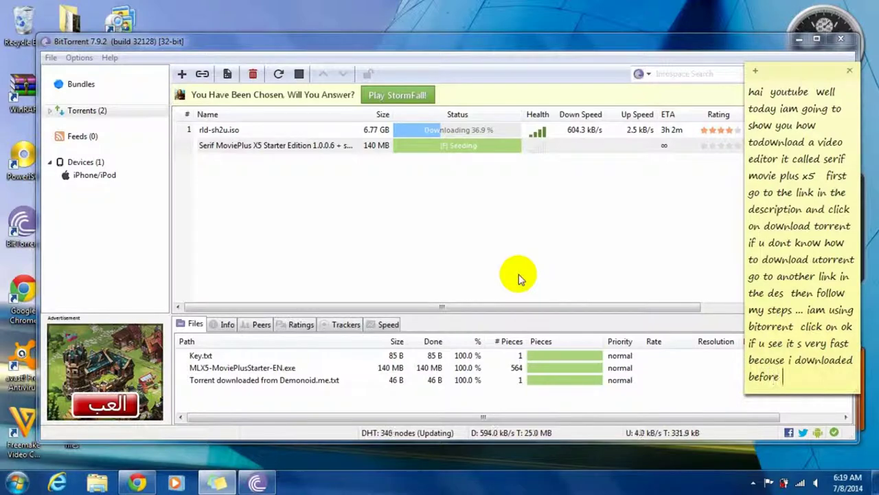
Open the finished Serif MoviePlus torrent's download folder, minimize BitTorrent, and add "open it" to the sticky note
click(490, 146)
click(801, 39)
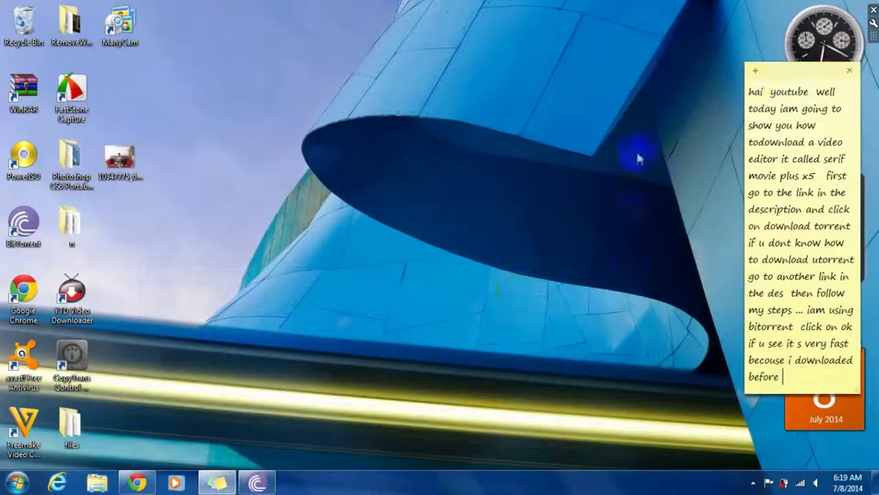
click(141, 484)
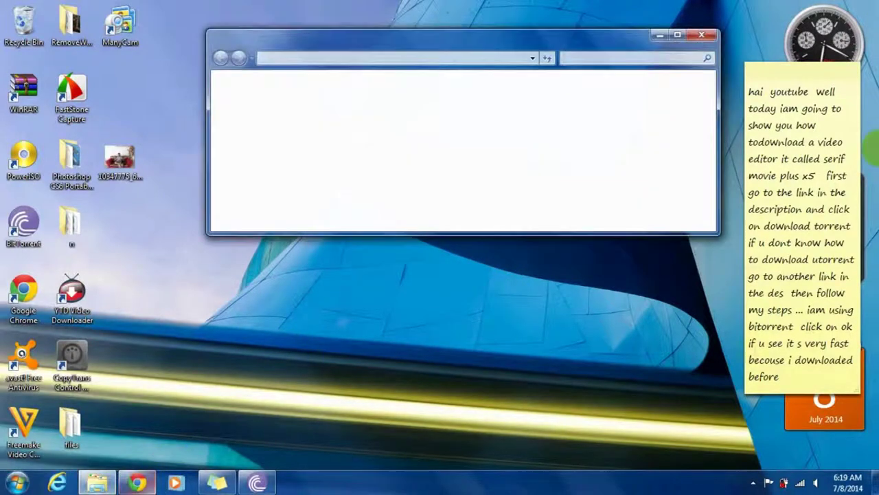
click(789, 383)
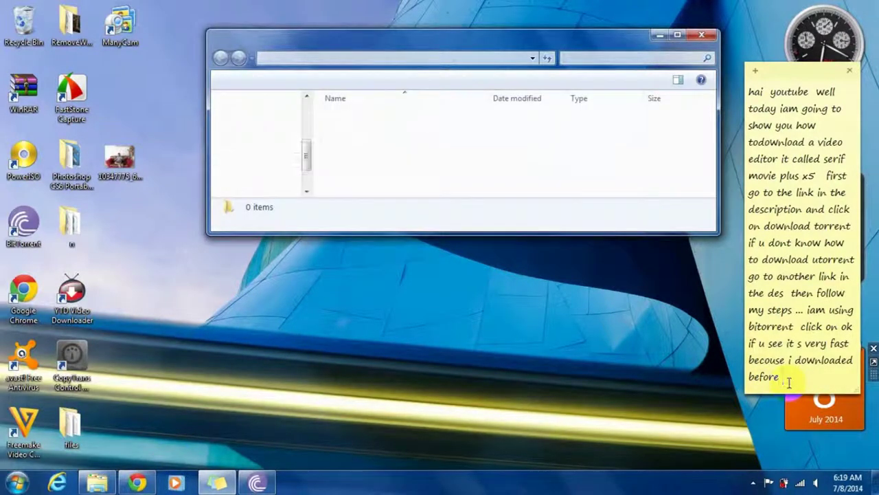
text(op)
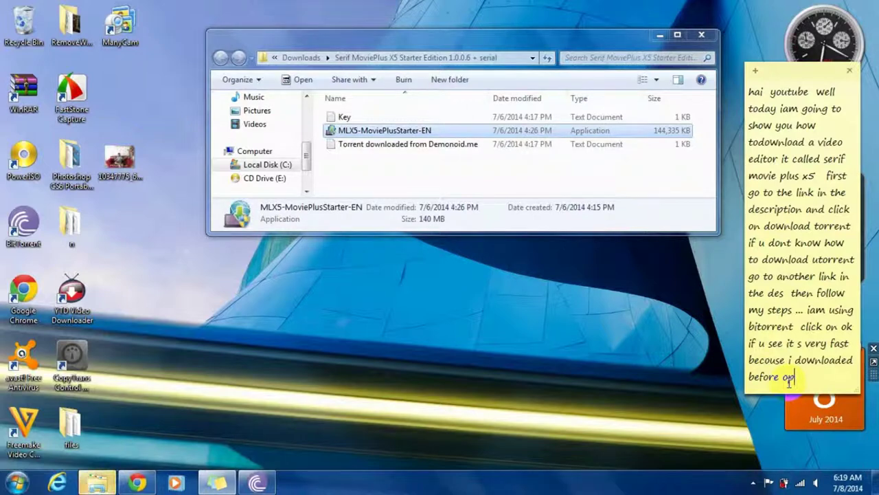
text(en it)
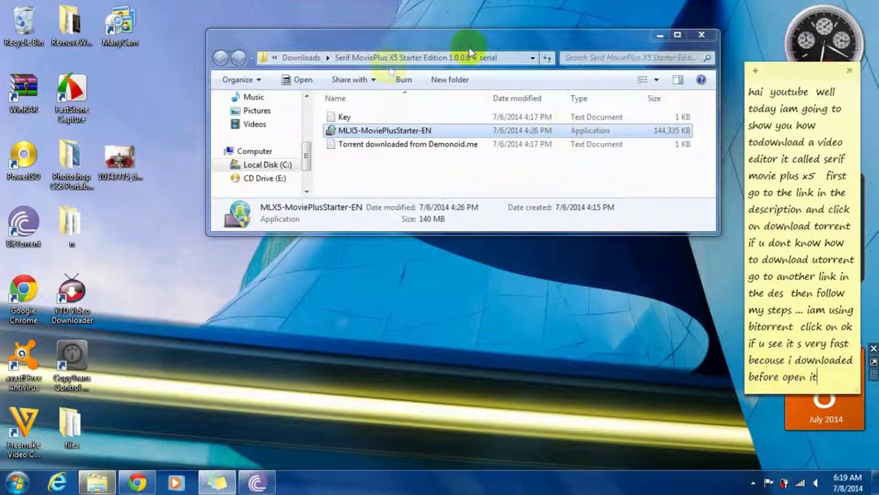
Run the MLX5-MoviePlusStarter-EN installer from the downloaded folder
click(420, 131)
click(422, 130)
double_click(420, 130)
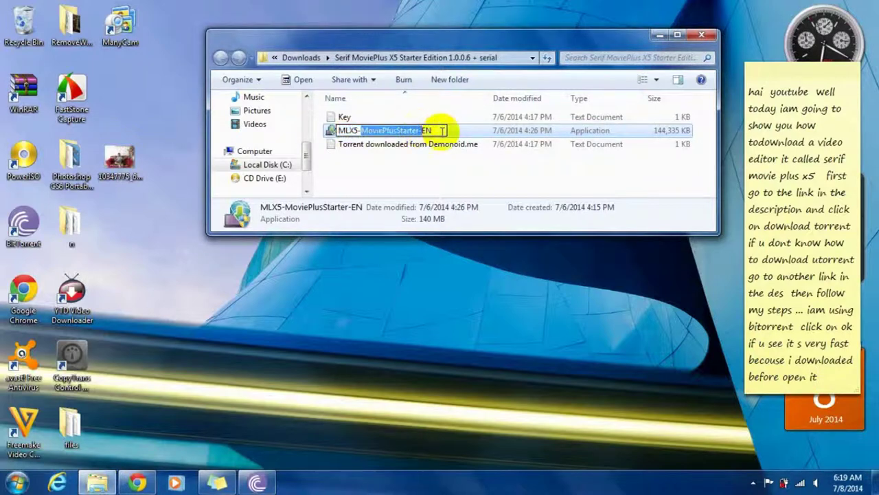
click(494, 134)
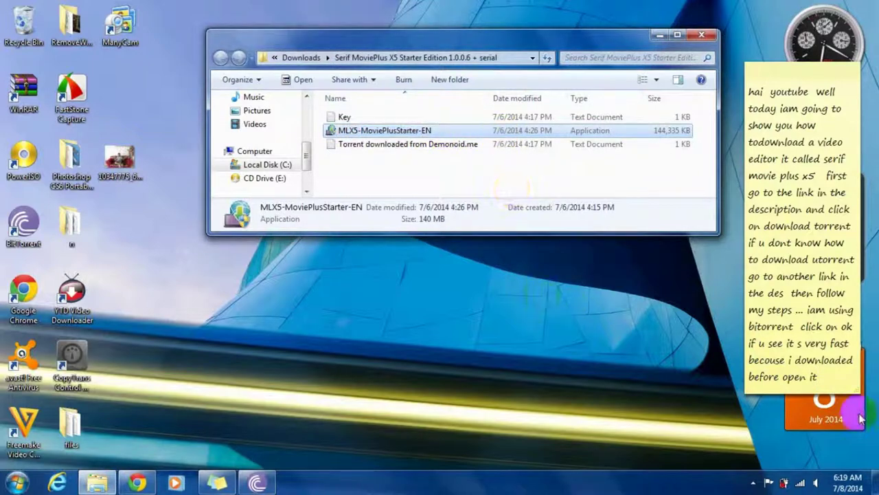
Add "click here" to the end of the sticky note and minimize the downloaded files' folder
click(817, 379)
text(c)
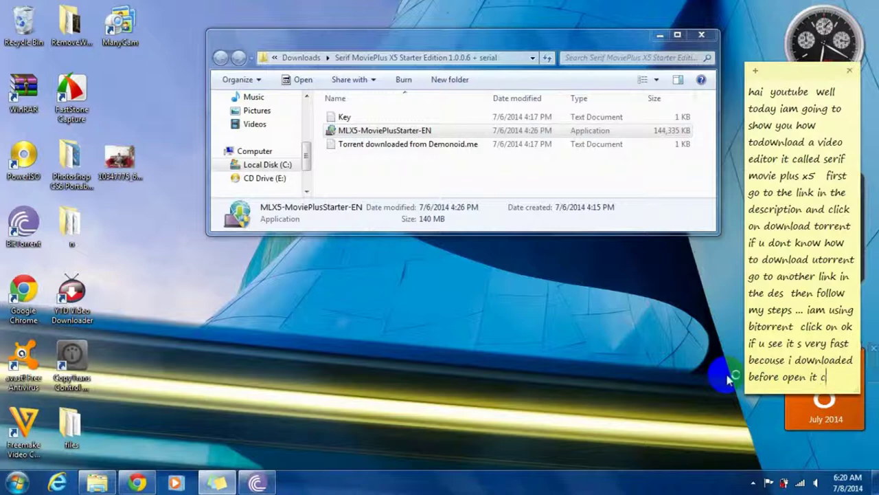
text(lick he)
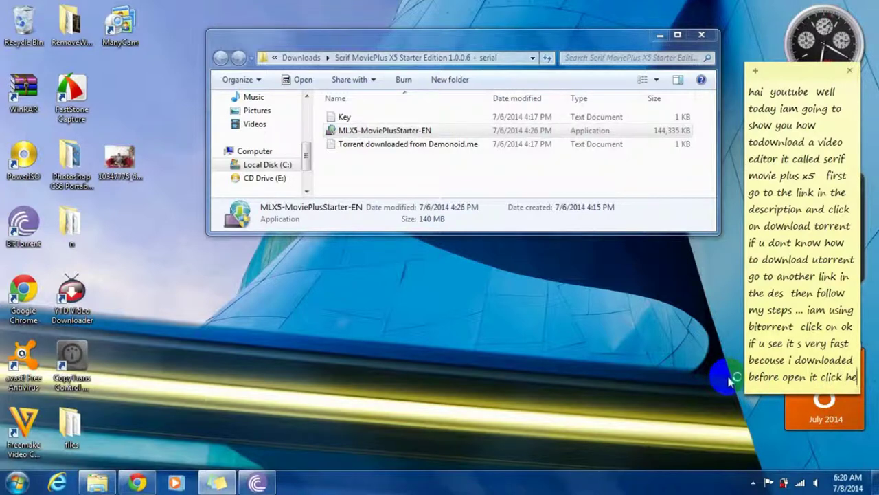
text(re)
click(664, 38)
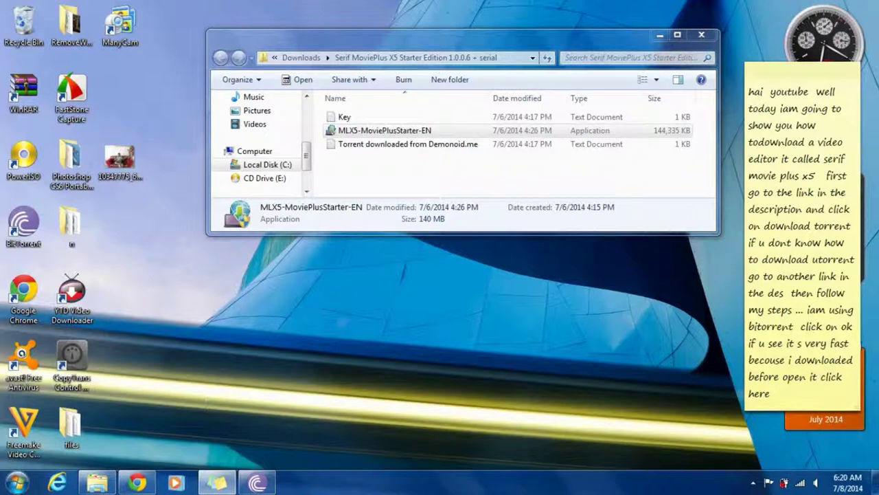
click(664, 36)
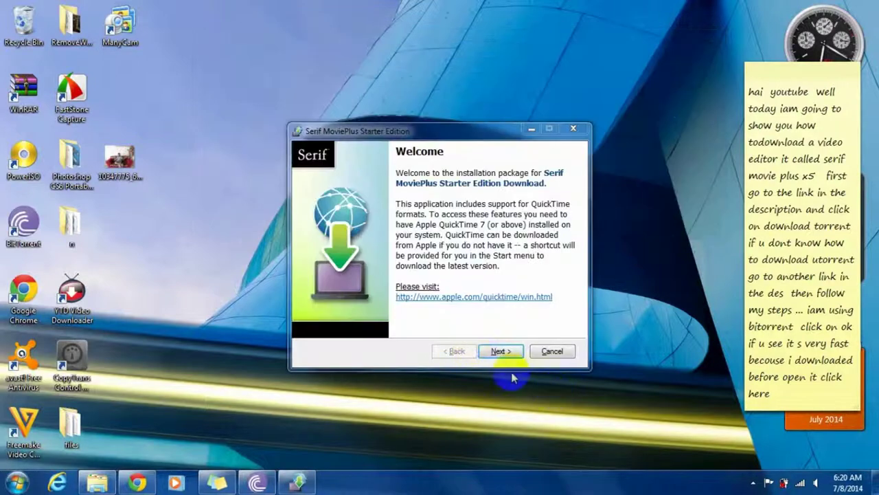
Continue past the installer's welcome page and decline the reboot, adding ".. next .. click no" to the sticky note
click(507, 353)
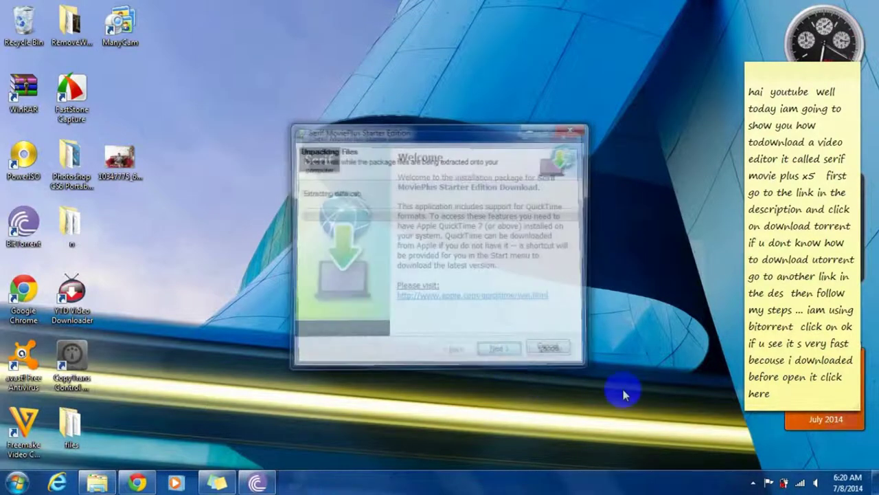
click(791, 397)
text(next)
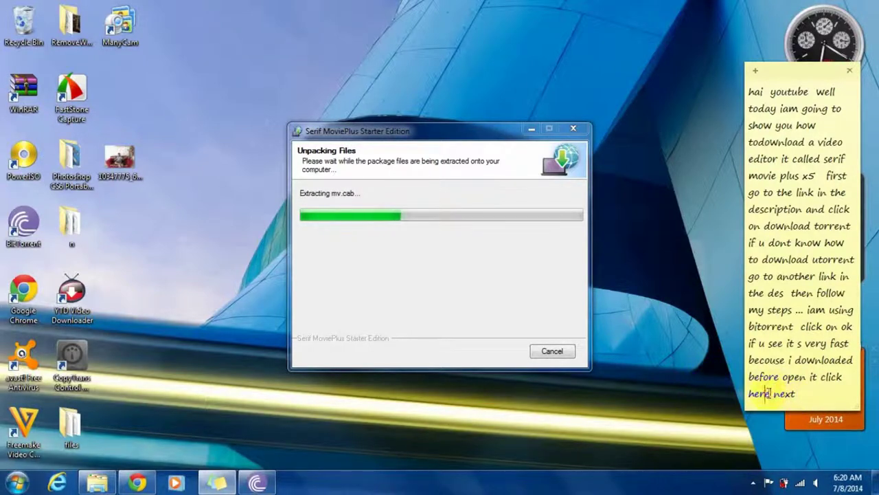
click(771, 393)
text(.. next)
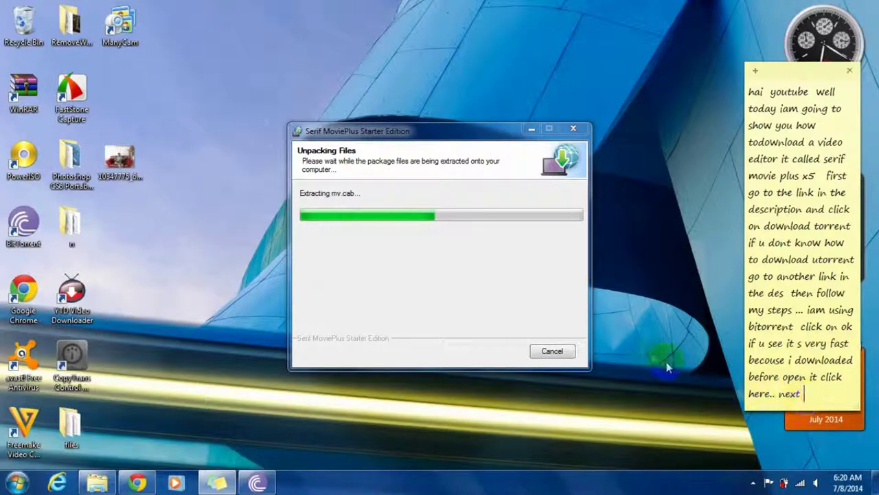
text( .. click no)
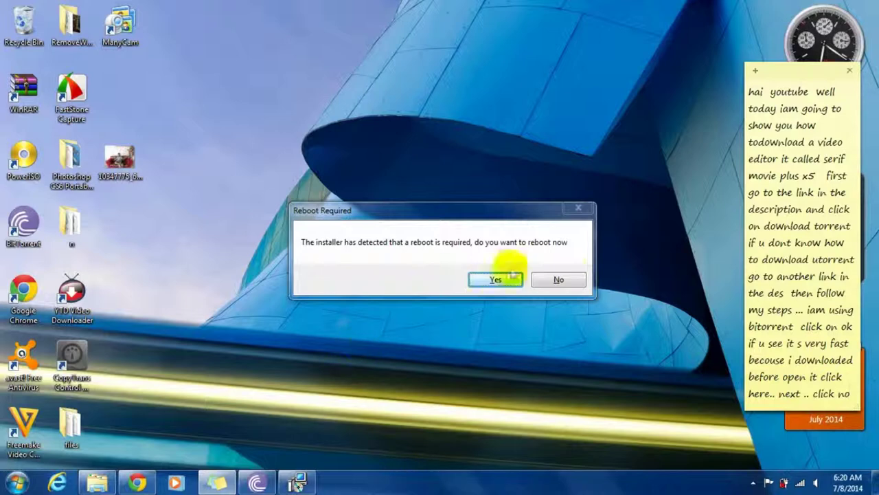
click(581, 280)
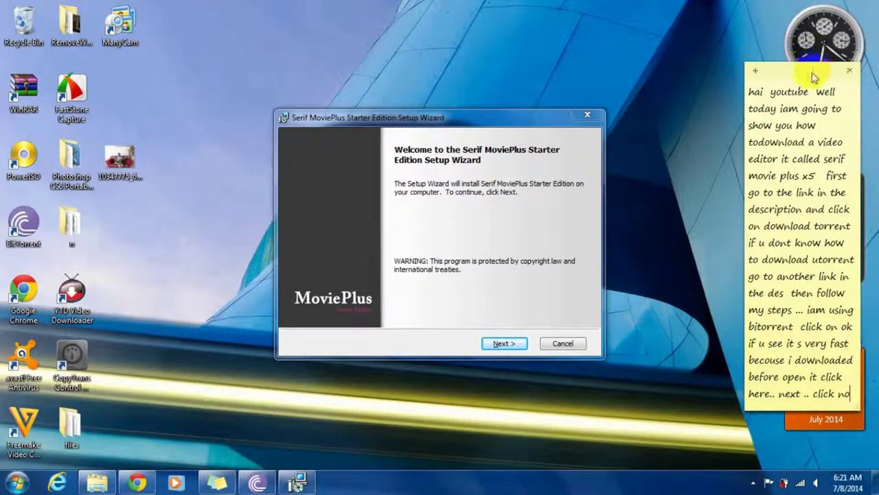
Move the sticky note beside the setup wizard, add "....next" to it, and continue to the customer information page
drag(812, 72, 670, 31)
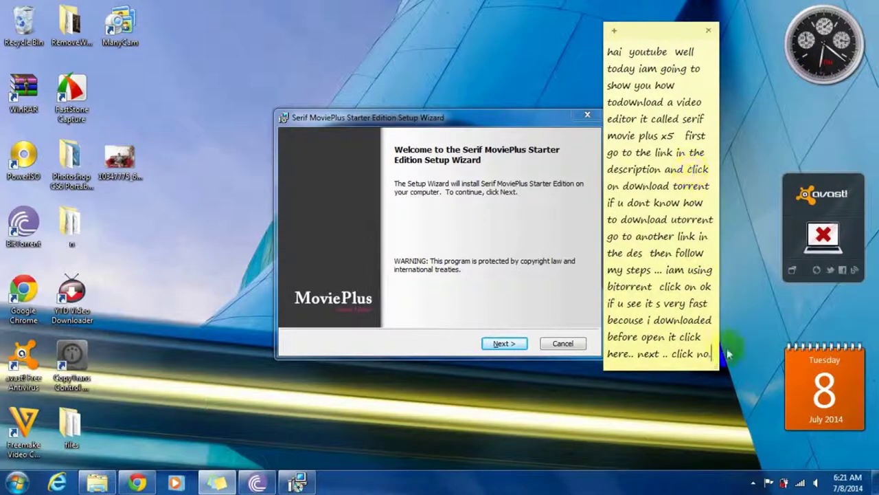
text(....next)
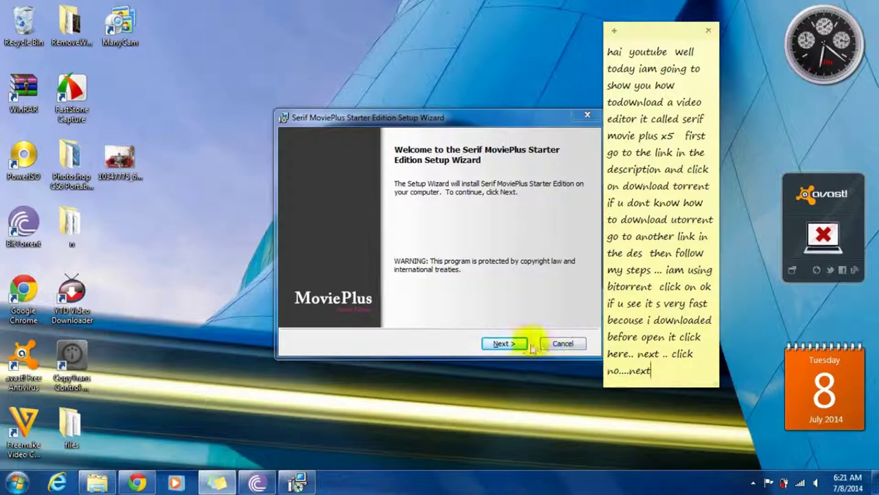
click(505, 343)
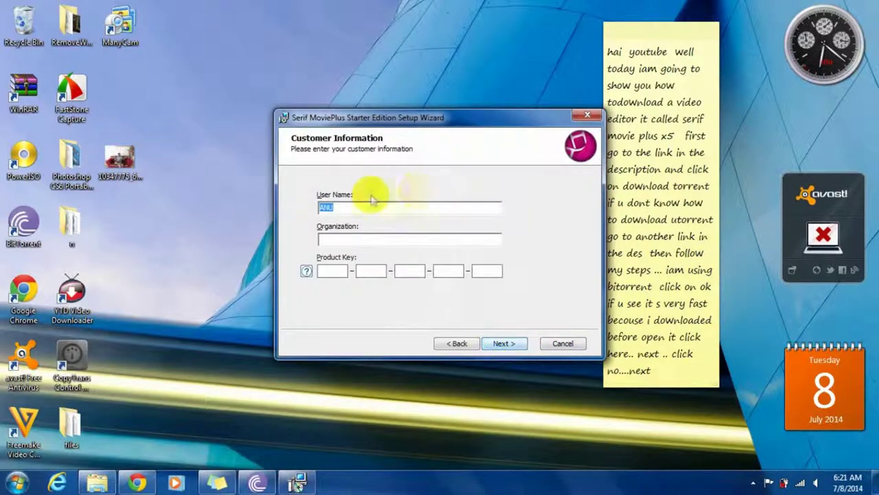
Add "..type ur product key it is in the downloaded file" to the end of the sticky note
click(658, 369)
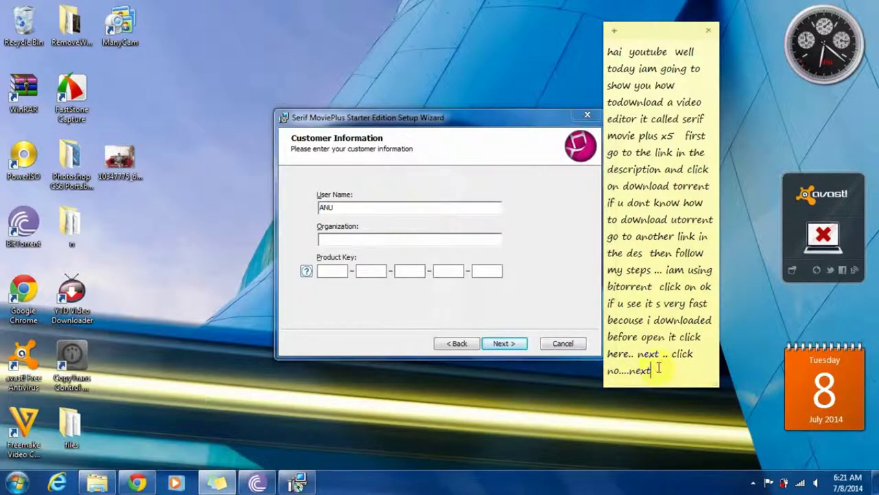
click(338, 239)
click(666, 371)
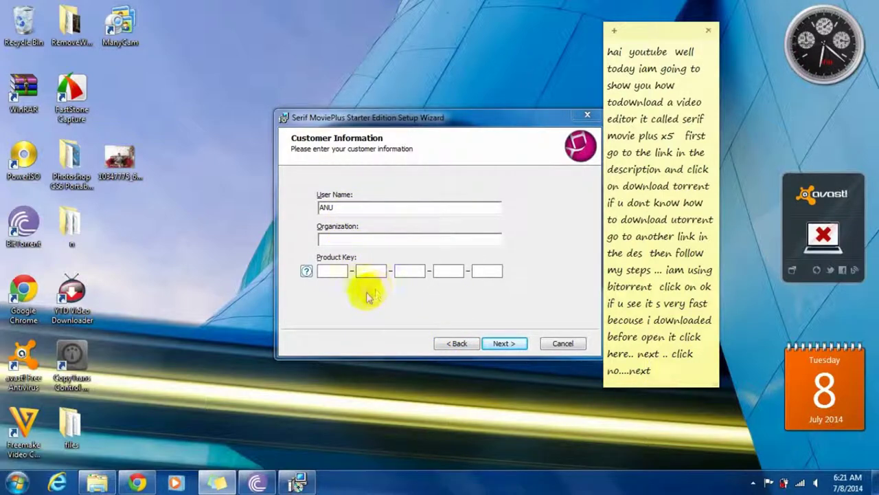
text(..t)
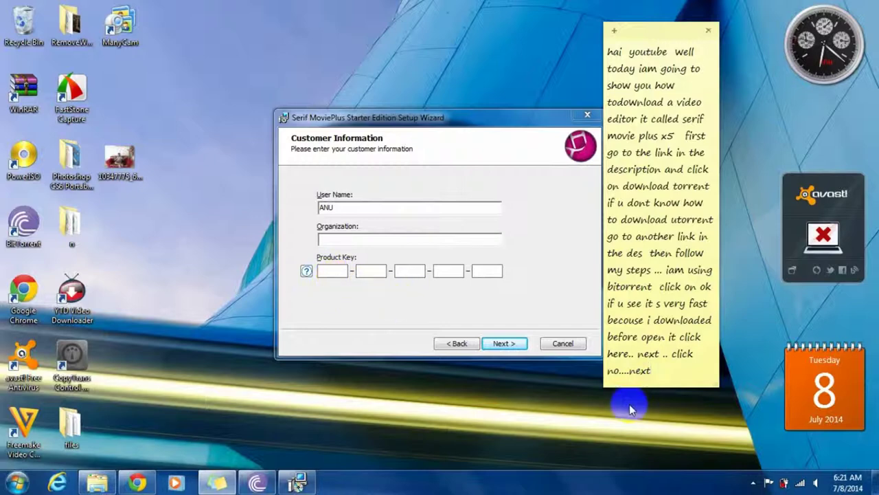
text(ype ur prod)
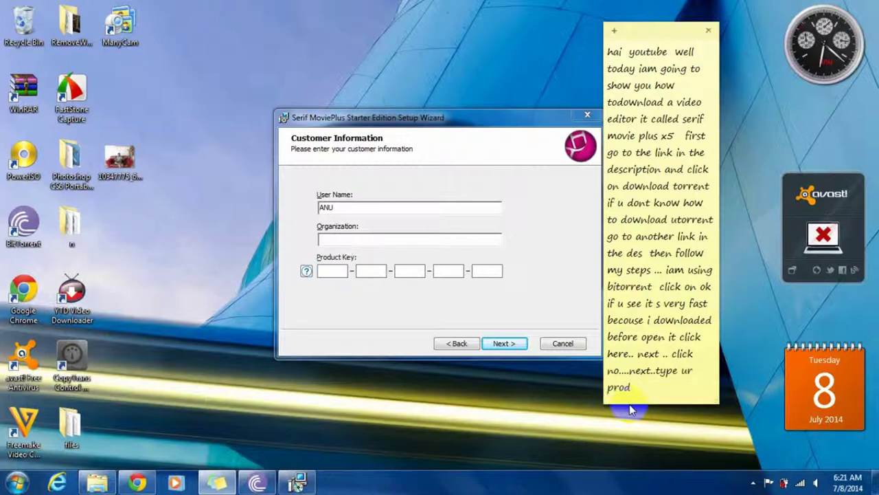
text(uct key)
text( it is )
text(in)
text( the)
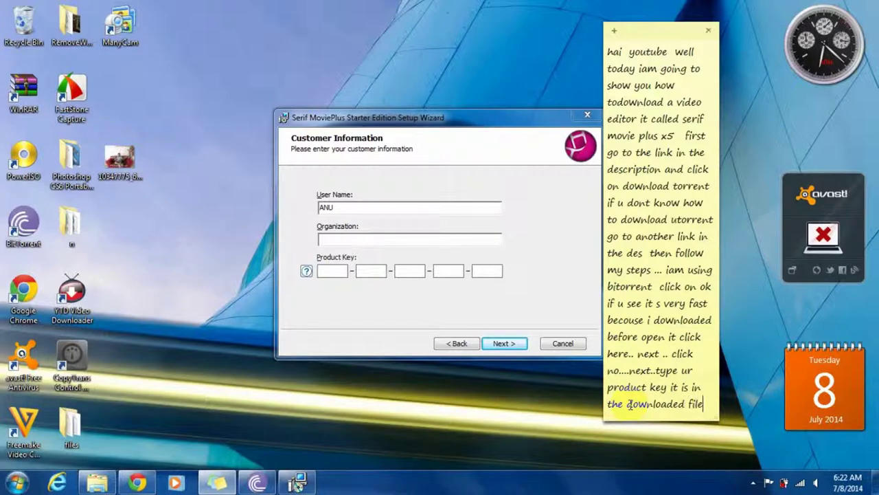
Open the Key text file from the downloaded folder and arrange it behind the setup wizard so both are readable
click(96, 483)
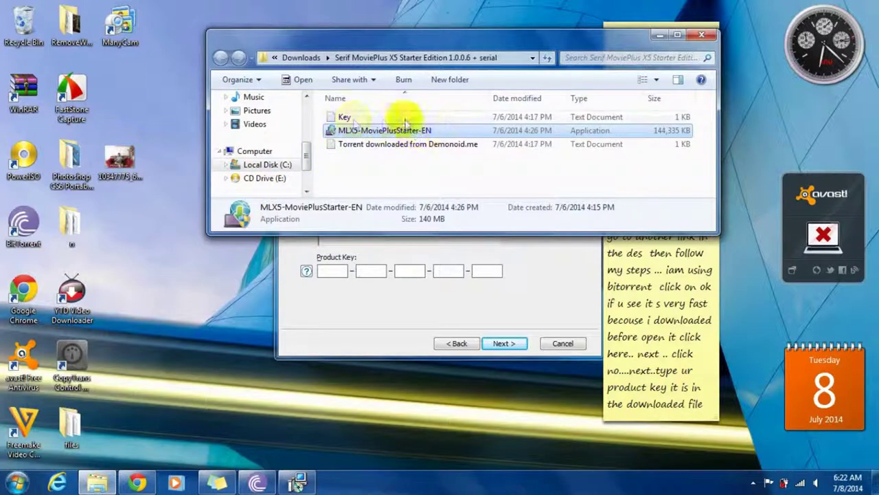
click(362, 119)
double_click(361, 119)
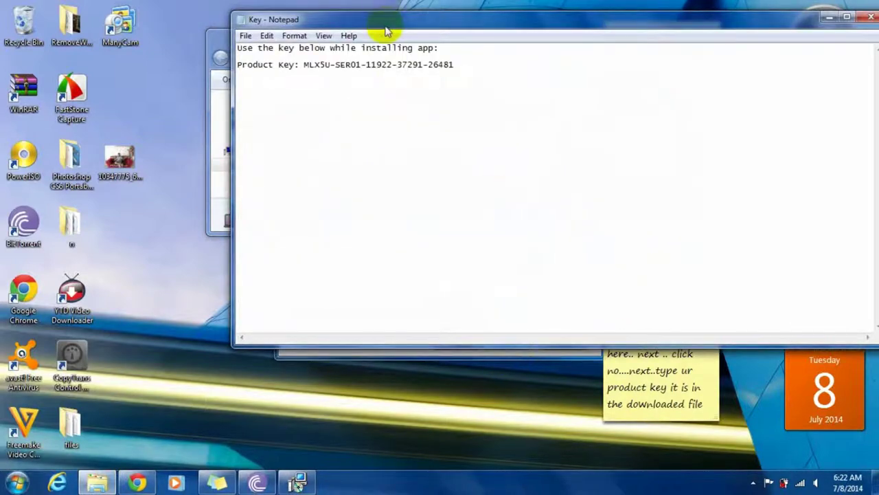
drag(354, 17, 283, 7)
click(361, 346)
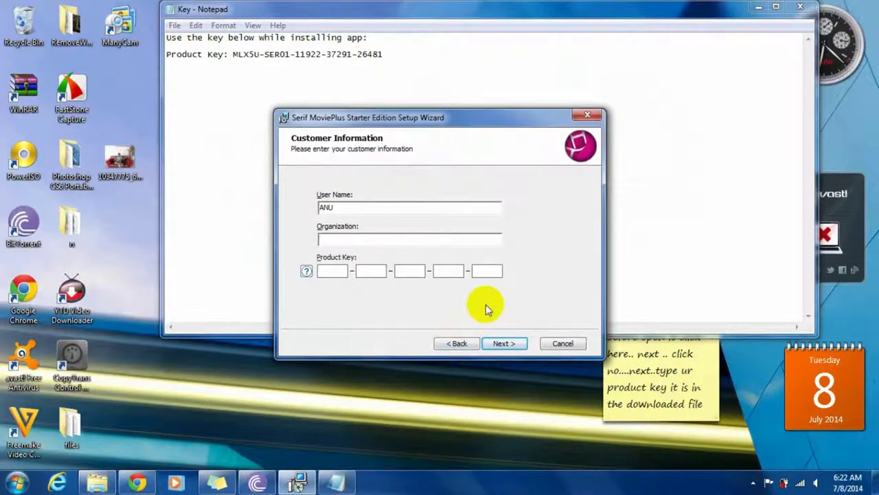
Move the setup wizard clear of the key text and copy the first group of the product key into the first Product Key box
drag(436, 115, 321, 180)
click(227, 337)
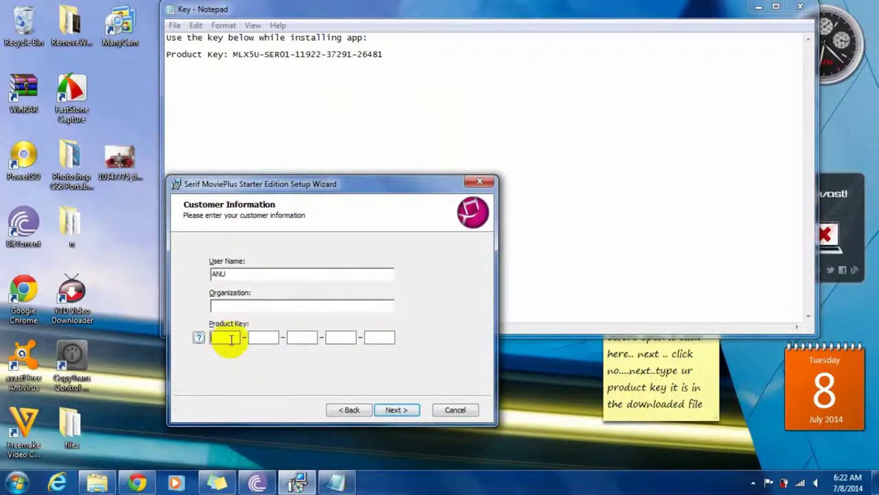
click(260, 54)
key(shift+Home)
double_click(245, 55)
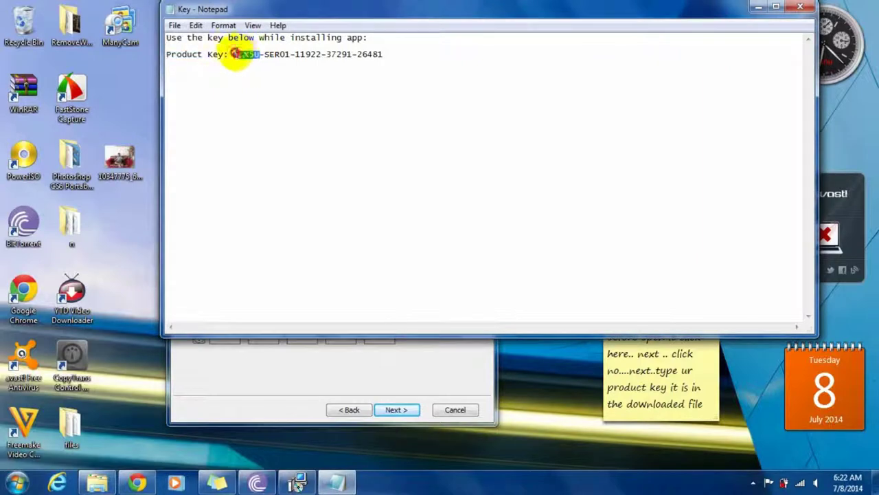
right_click(245, 57)
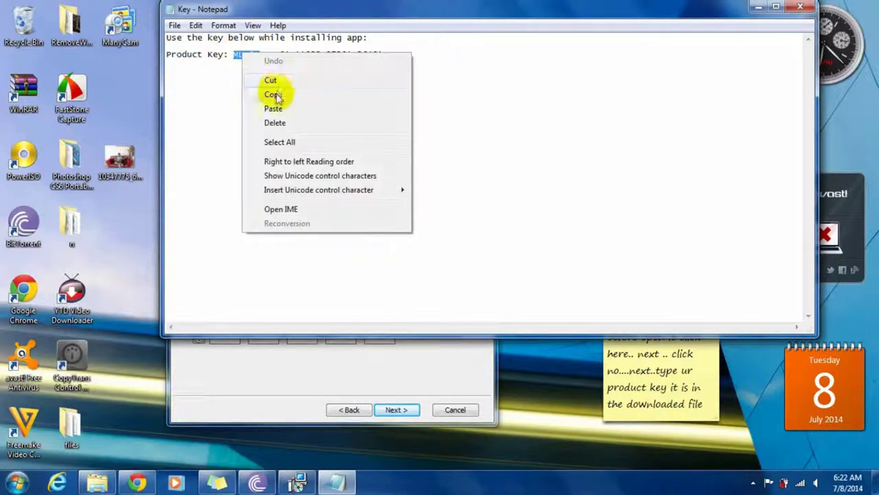
click(279, 95)
click(259, 409)
right_click(229, 338)
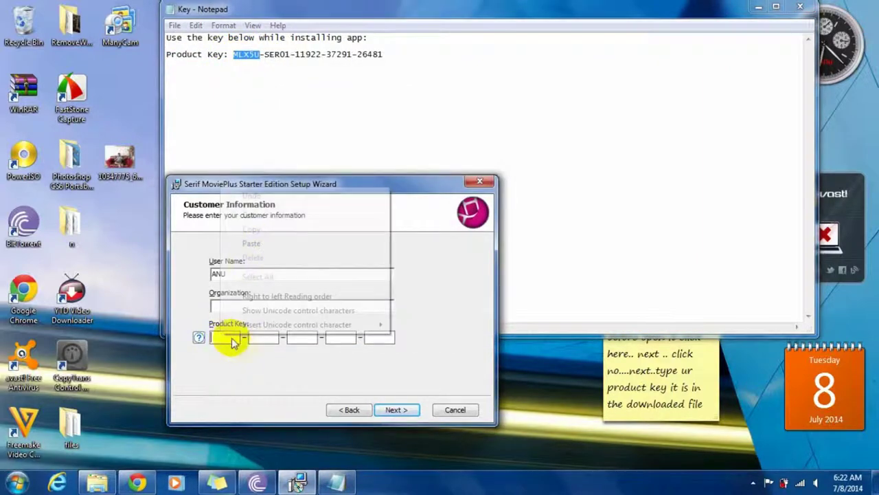
click(253, 244)
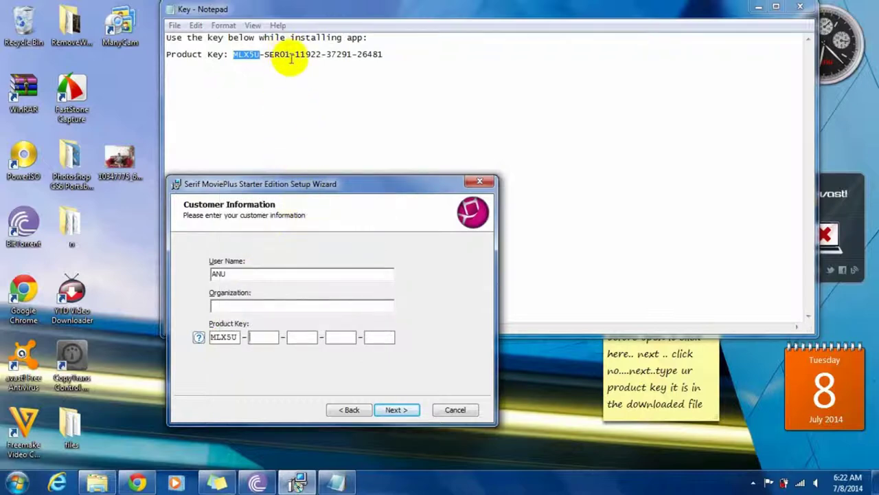
Copy the second group of the product key from the Key file into the second Product Key box
double_click(276, 54)
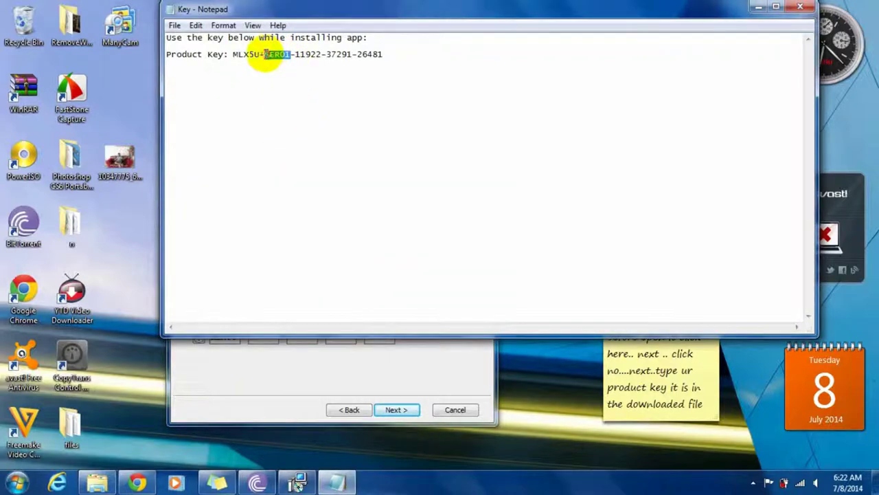
right_click(266, 55)
click(298, 95)
click(244, 349)
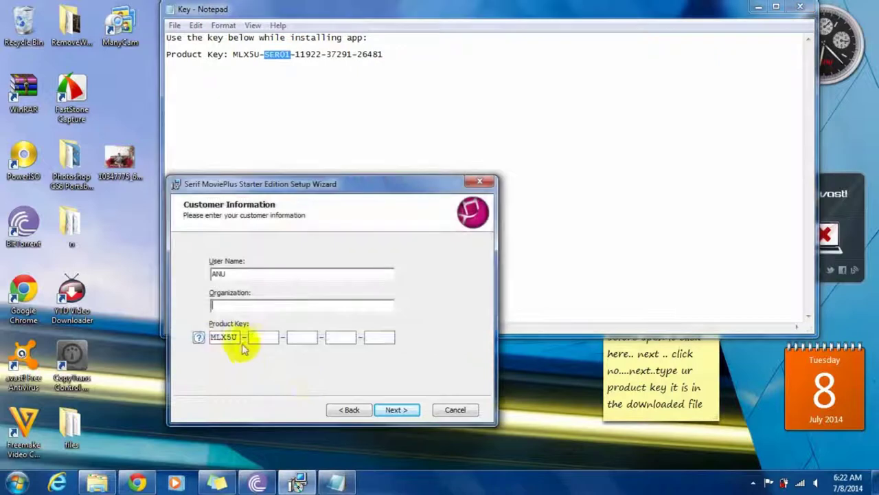
right_click(261, 337)
click(303, 245)
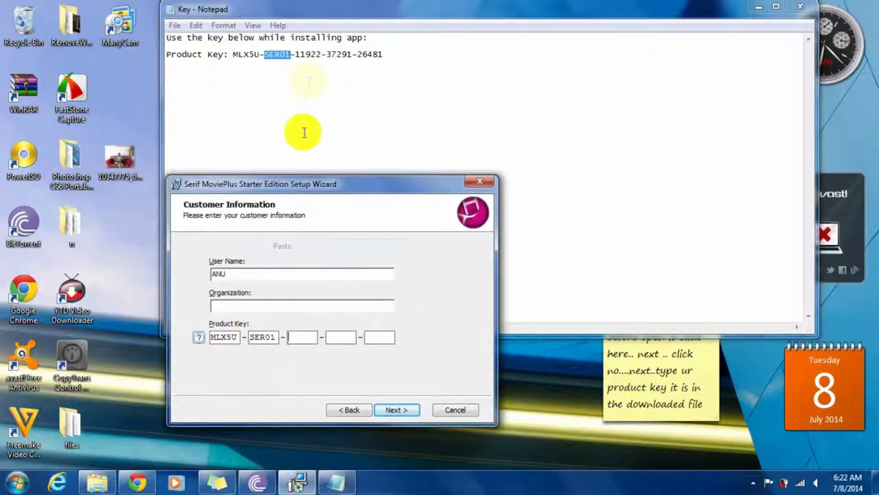
Copy the third group of the product key from the Key file into the third Product Key box
click(307, 54)
double_click(306, 55)
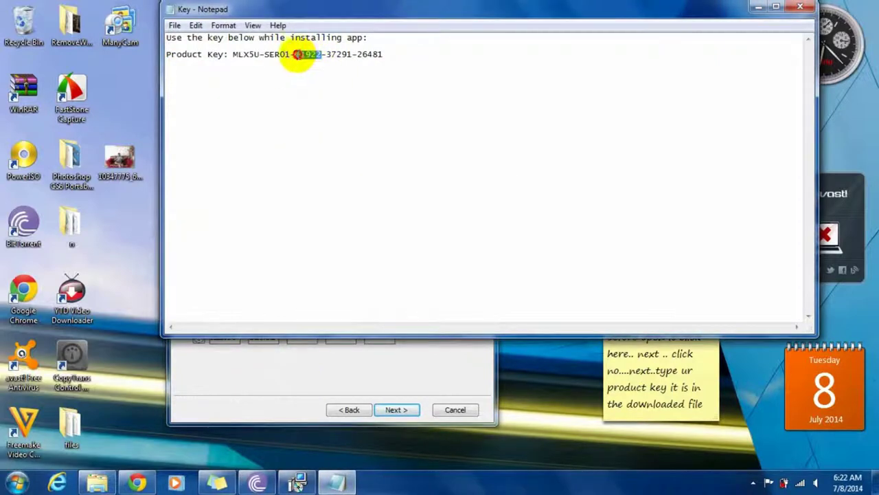
right_click(298, 60)
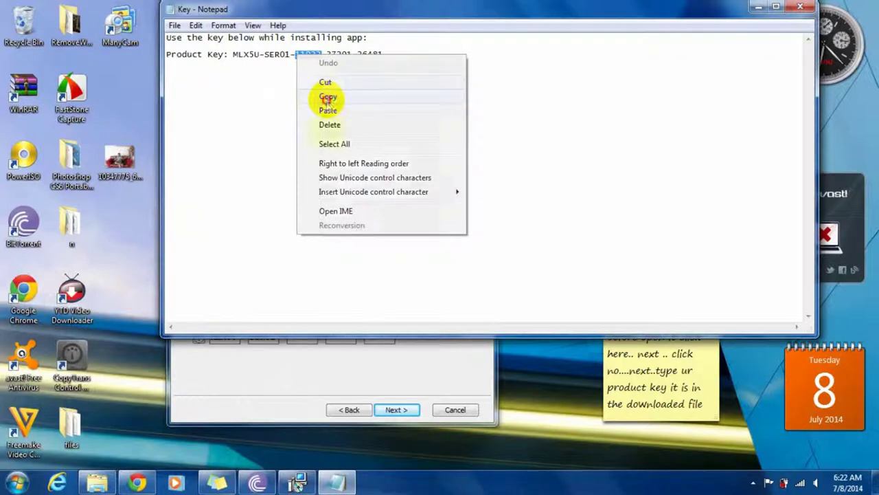
click(328, 96)
click(283, 393)
right_click(300, 337)
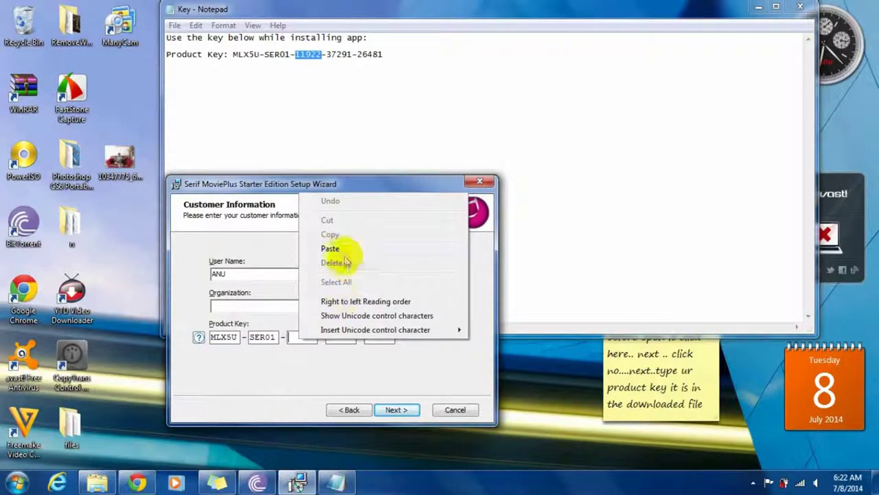
click(330, 249)
Copy the fourth group of the product key from the Key file into the fourth Product Key box
click(330, 55)
double_click(329, 55)
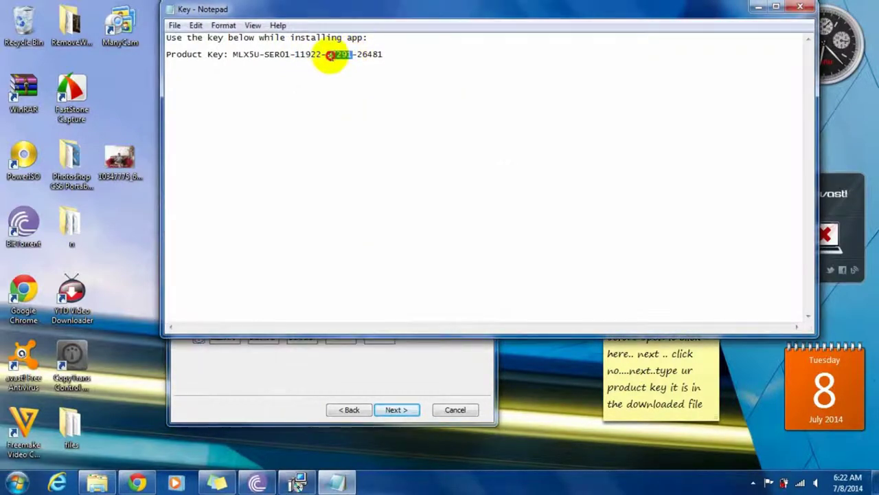
right_click(329, 56)
click(362, 94)
click(290, 403)
right_click(332, 336)
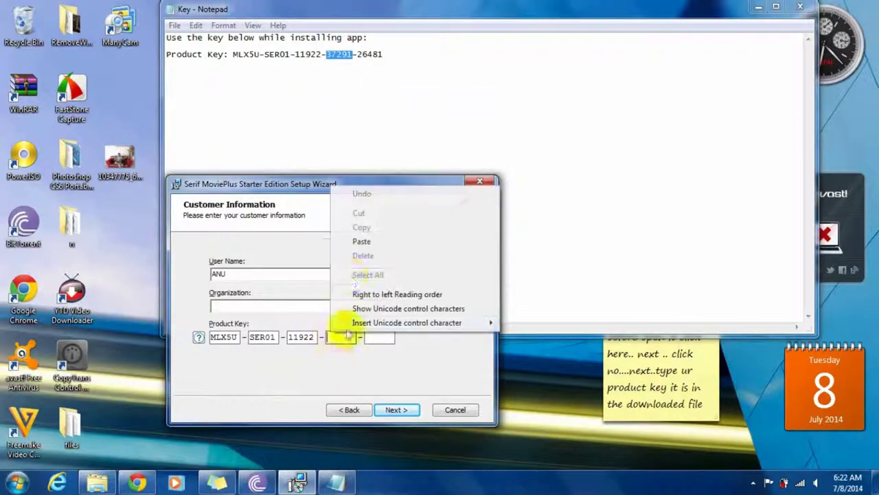
click(356, 239)
Copy the last group of the product key from the Key file into the fifth Product Key box
click(369, 55)
double_click(368, 54)
right_click(358, 55)
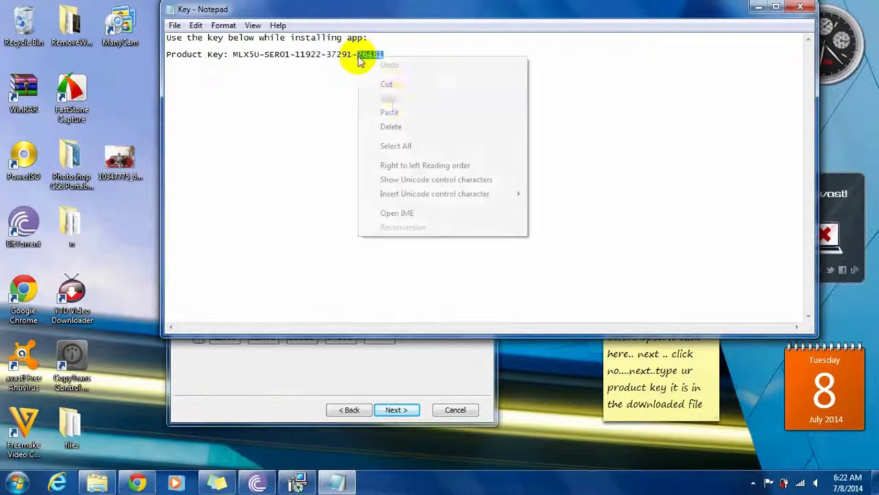
click(389, 100)
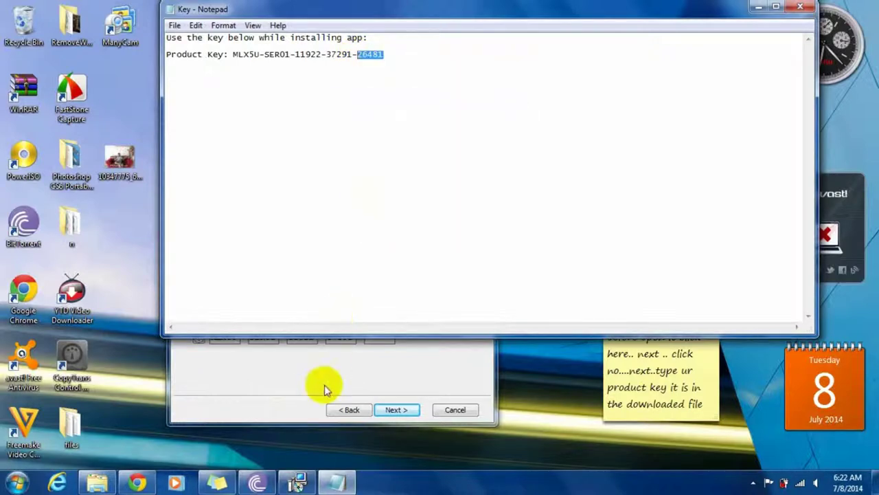
click(323, 386)
right_click(376, 336)
click(402, 241)
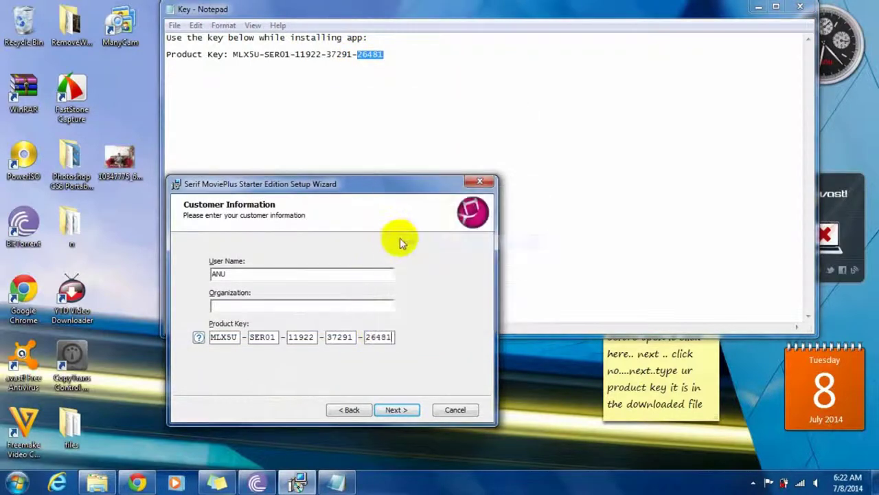
Close the Key file and the downloaded folder, and add "...next" to the end of the sticky note
click(800, 7)
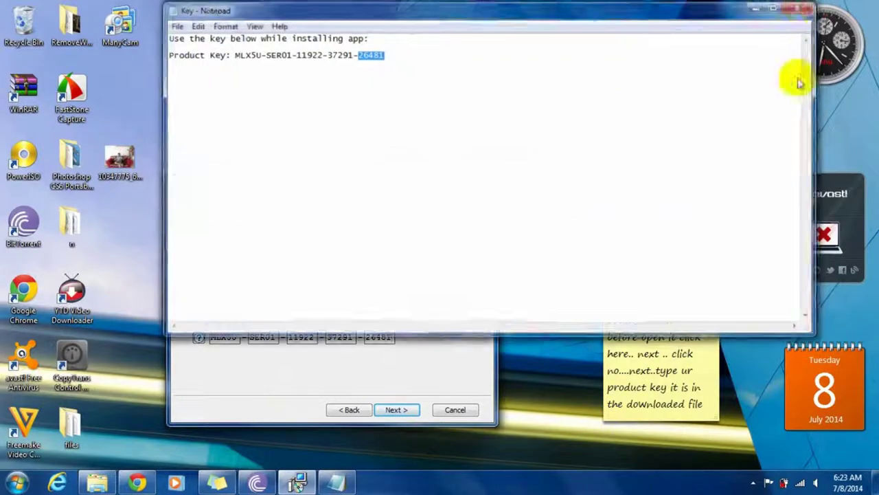
click(701, 35)
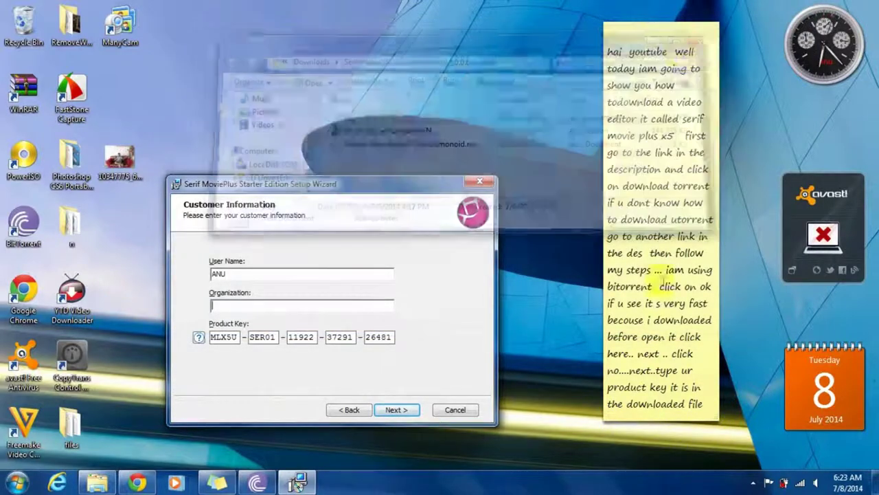
click(714, 405)
text(...)
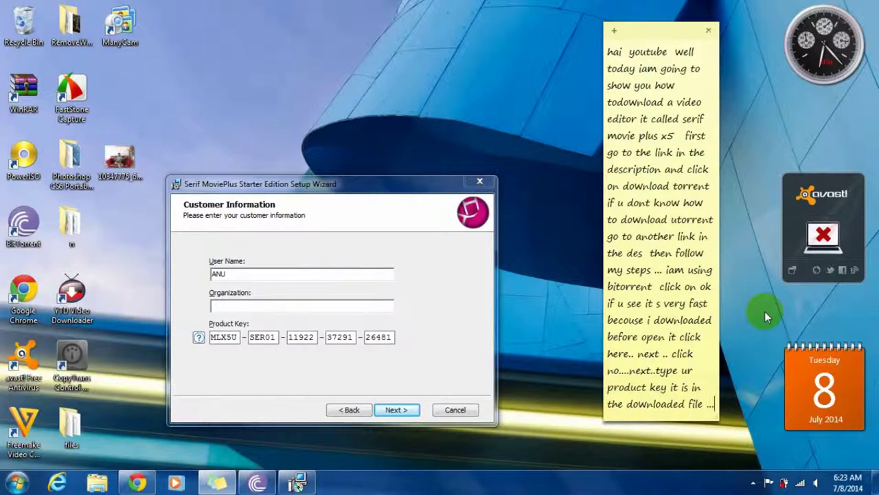
text(next)
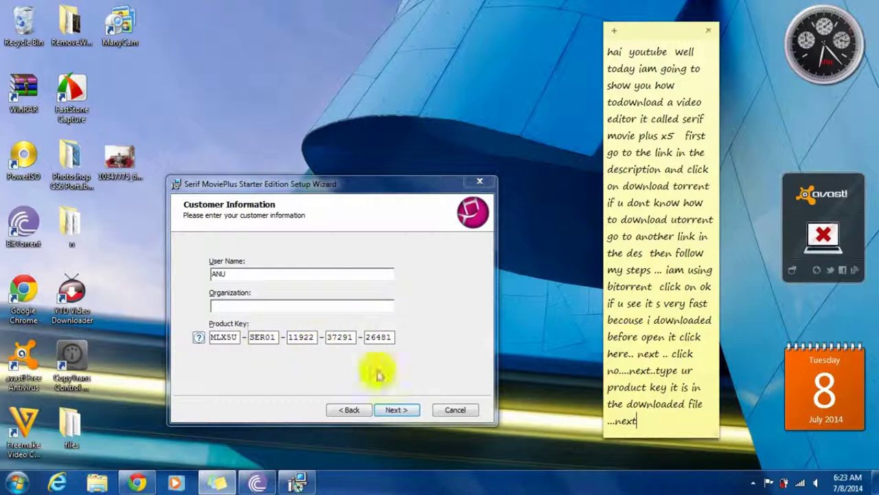
Continue to the license agreement and accept its terms, adding ".. iaccept..next" to the sticky note
click(399, 410)
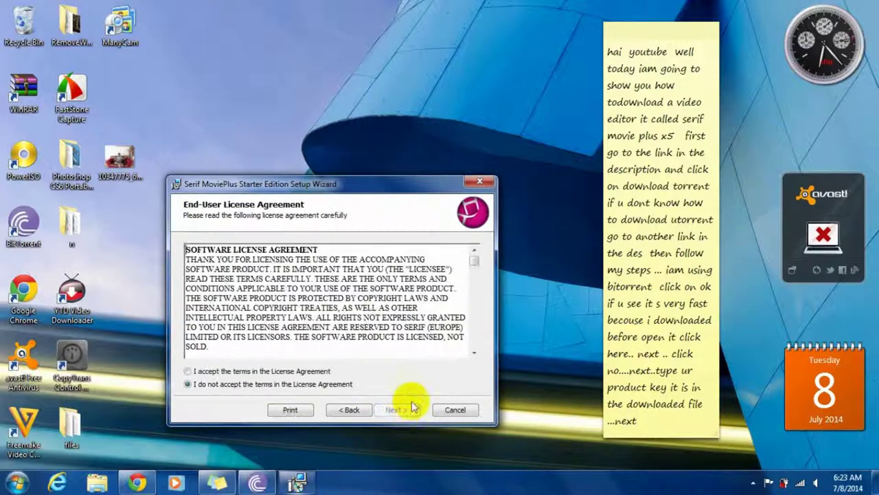
click(199, 371)
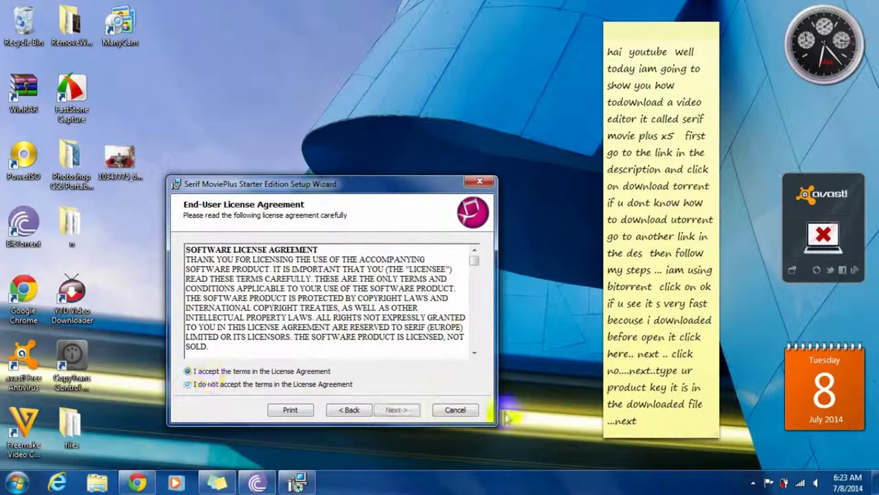
click(671, 421)
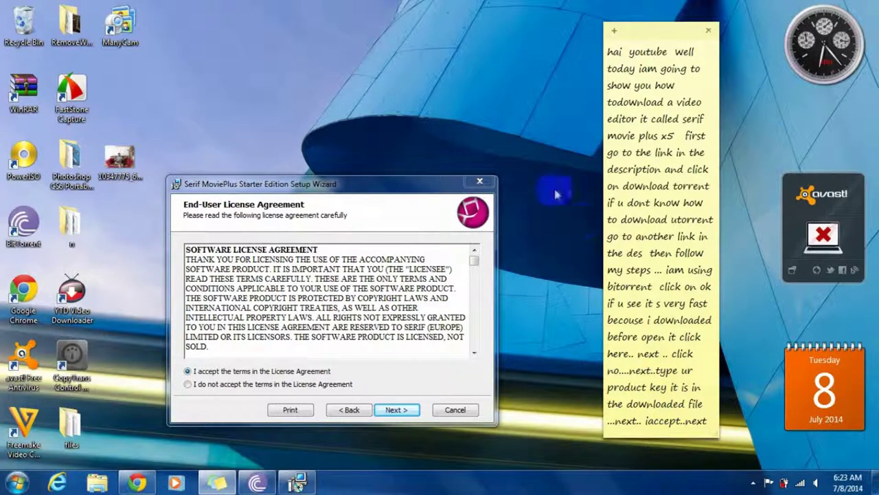
Continue to the default video standard page and choose NTSC, adding "..ntsc.. next" to the sticky note
click(406, 409)
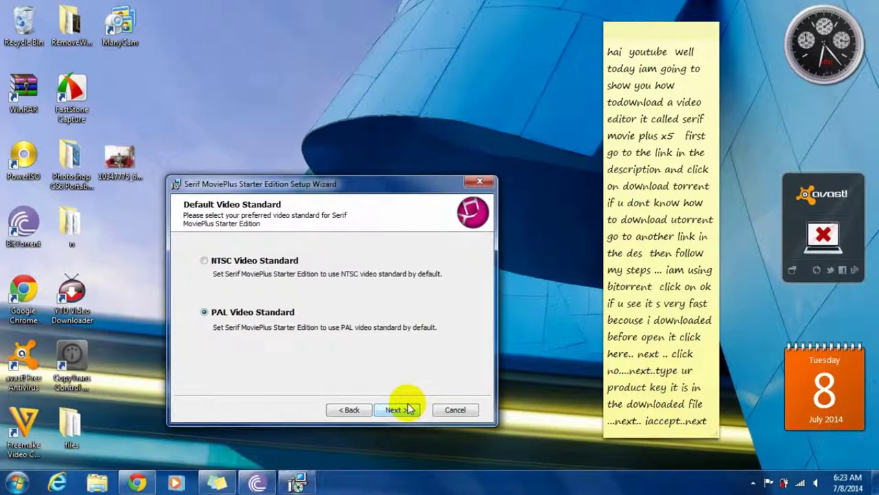
click(215, 263)
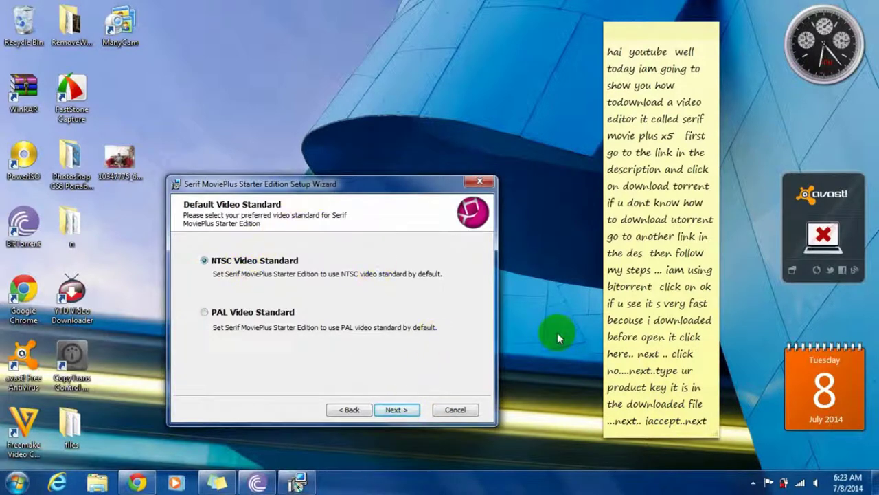
click(658, 431)
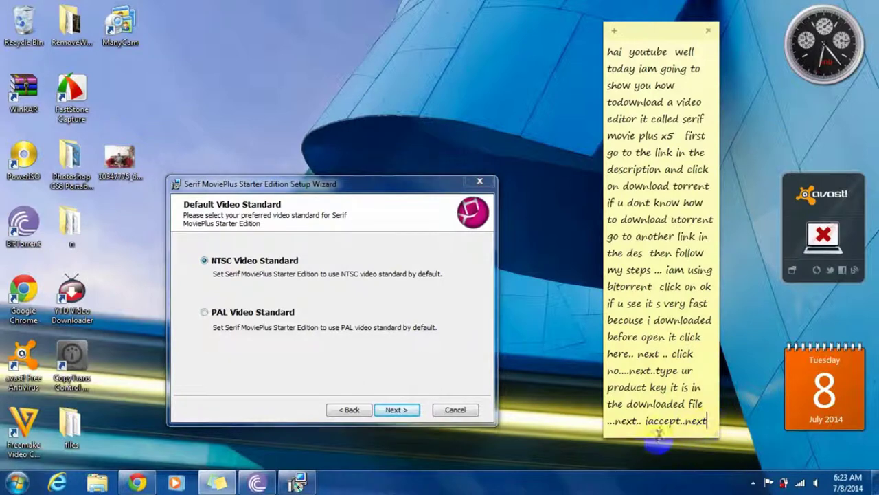
text(ntsc)
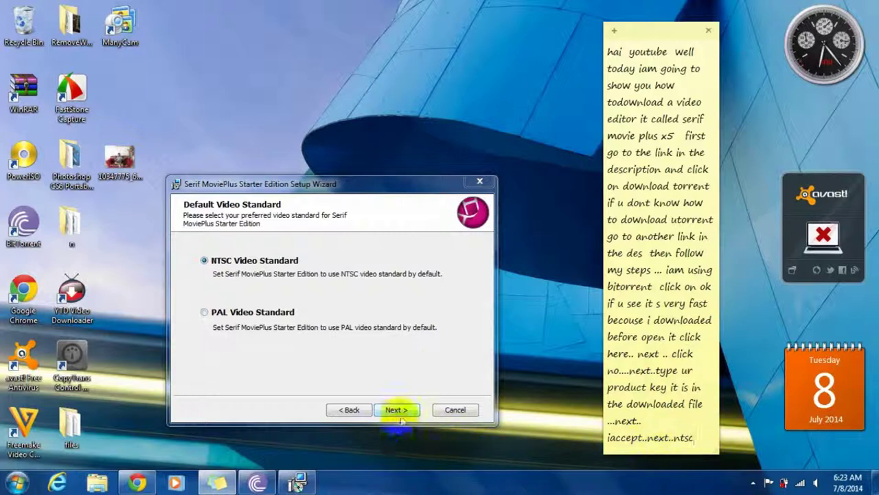
text(.. next)
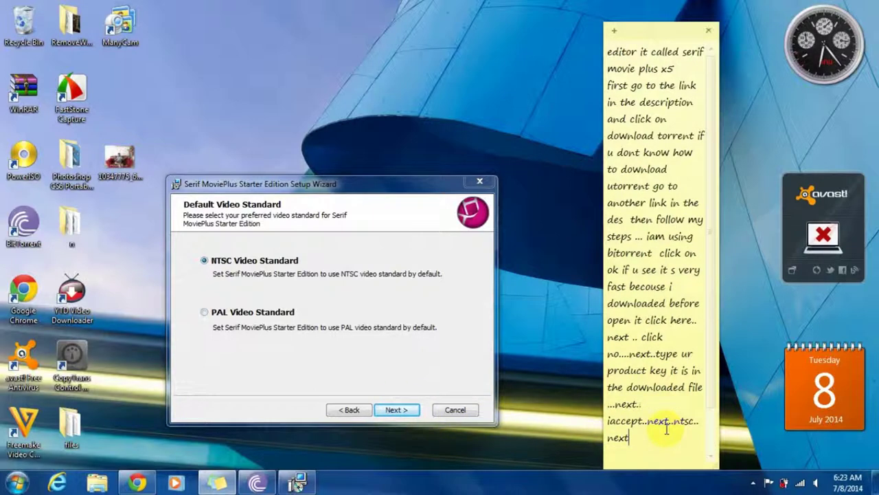
Enable the desktop shortcut on the shortcut options page, add "creat destop shortcut" to the sticky note, and continue to the Ready to Install page
click(395, 410)
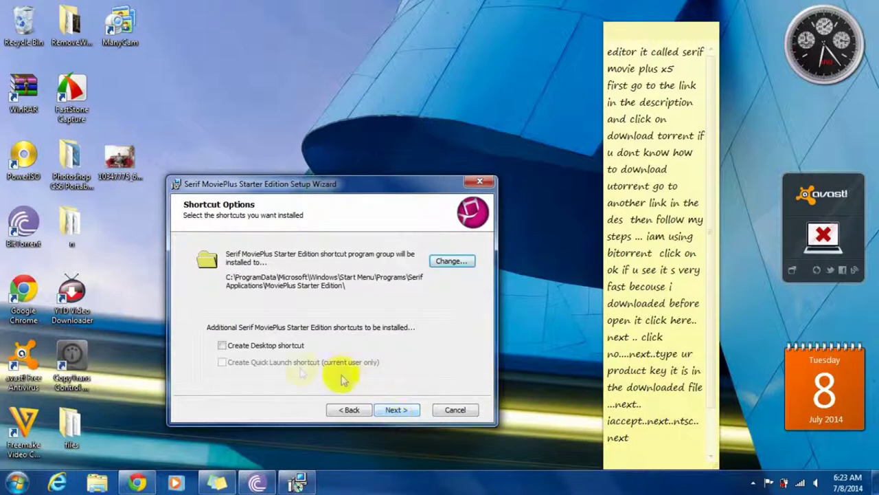
click(287, 347)
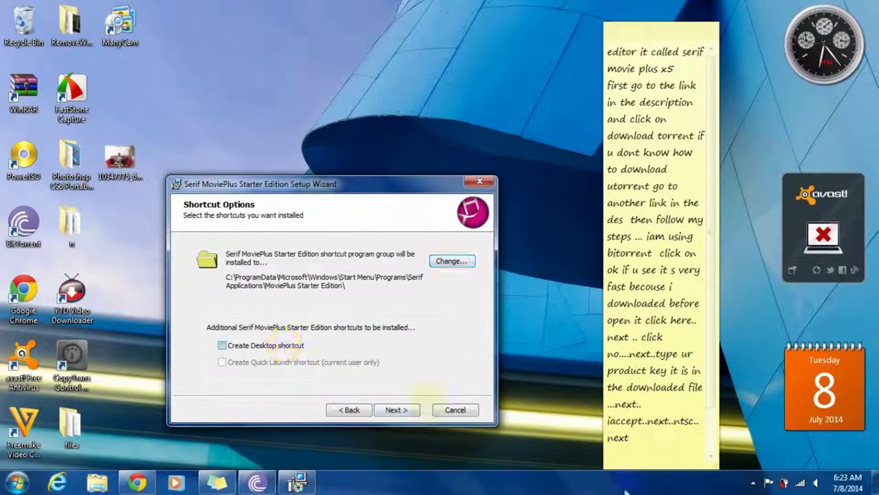
click(667, 452)
text(creat)
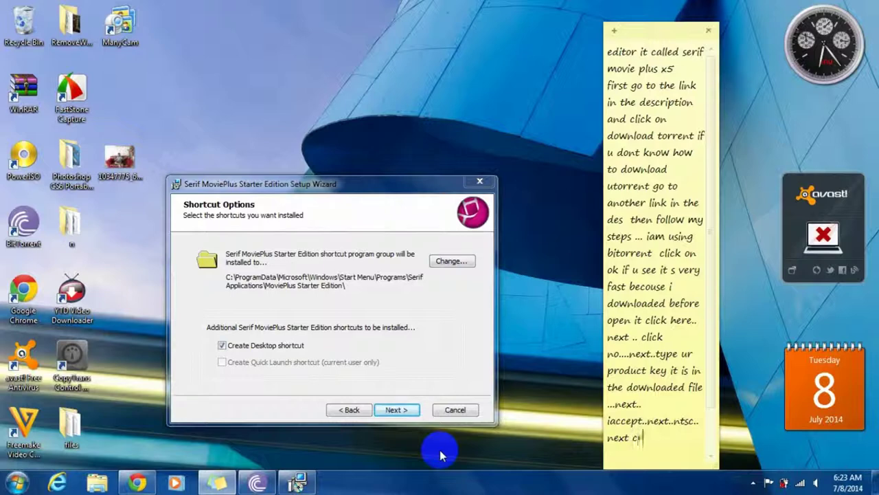
text( destop )
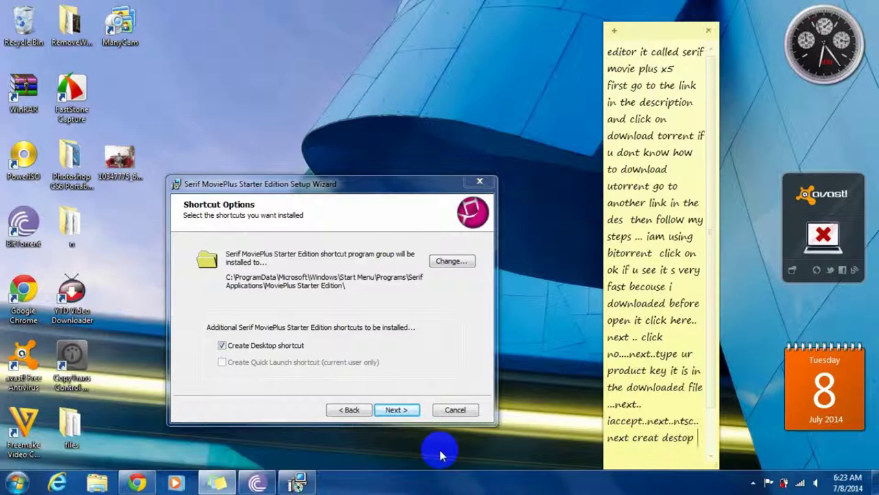
text(sh)
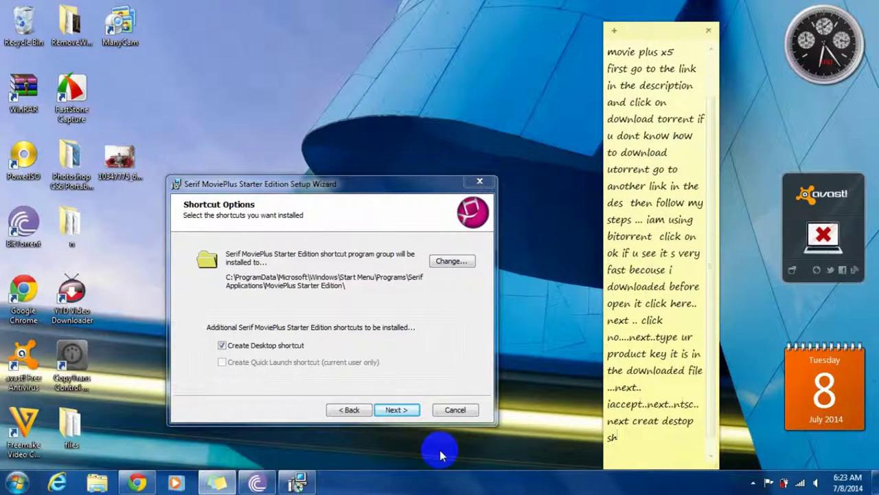
text(ortcut)
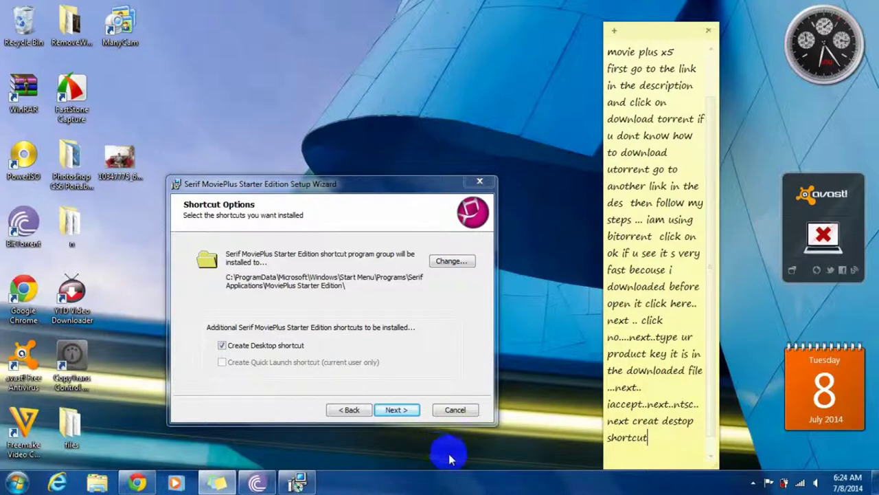
click(397, 409)
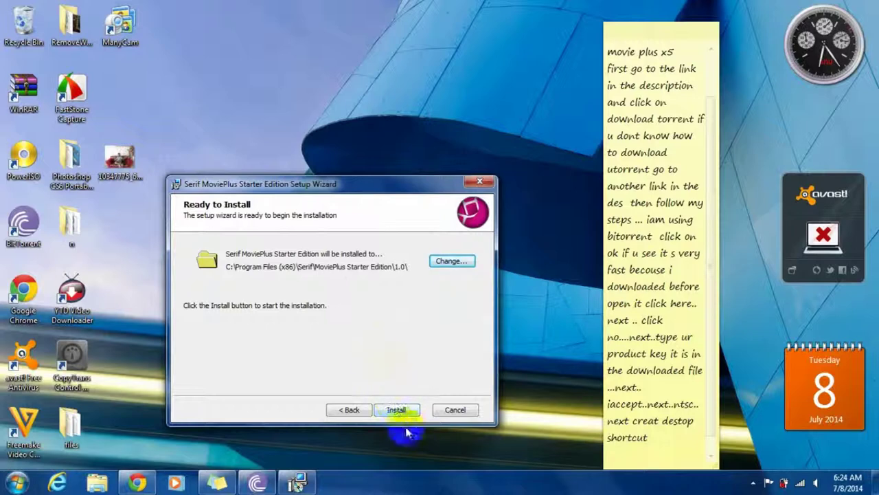
Add "..install" to the end of the sticky note and start the MoviePlus Starter Edition installation in the default folder
click(671, 451)
text(..insta)
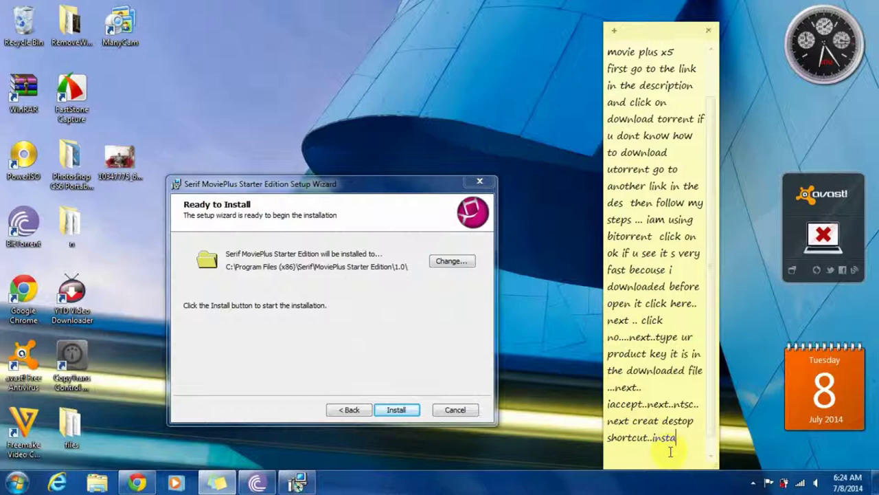
text(ll)
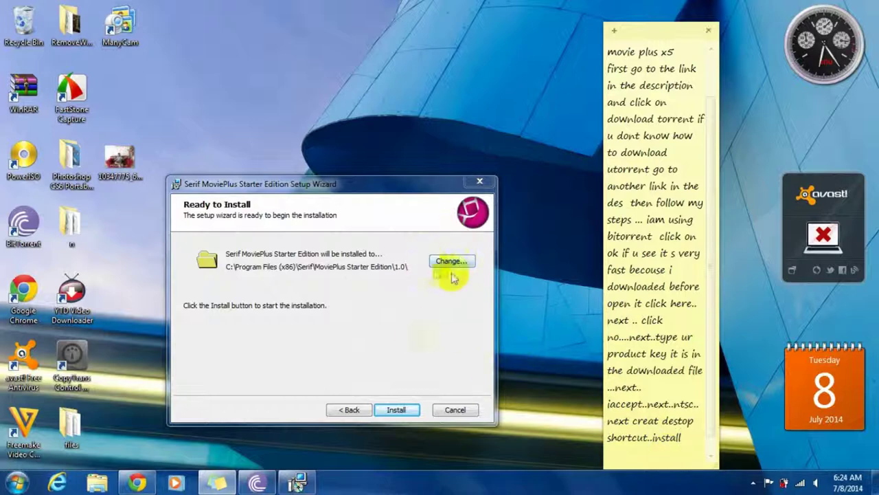
click(394, 409)
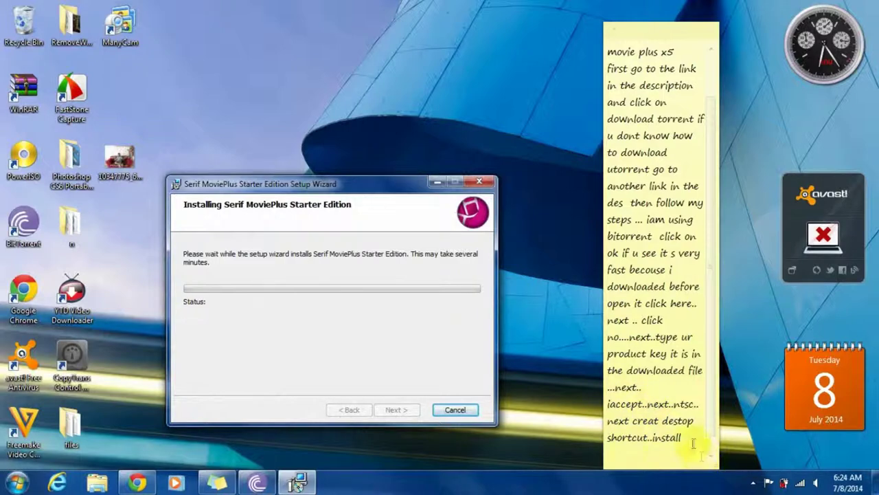
Add ".. i will come after the install click on finish" to the end of the sticky note
text(w)
text( will c)
text(ome a)
text(fter)
text( the in)
text(stall     click on)
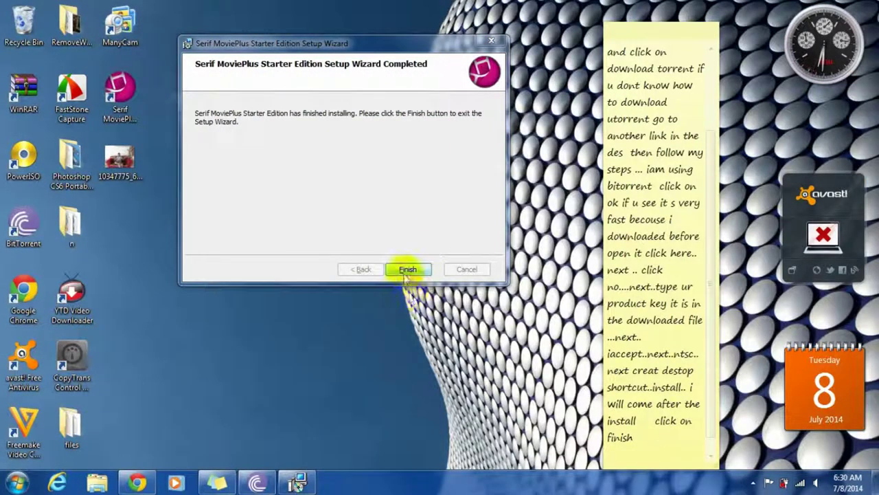
Finish the setup wizard without rebooting, and add "reboot ur pc ok" to the end of the sticky note
click(409, 270)
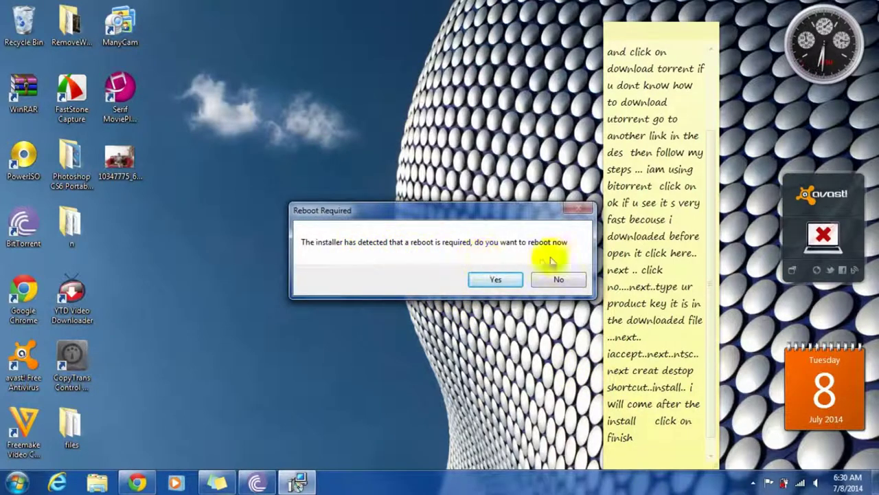
click(569, 287)
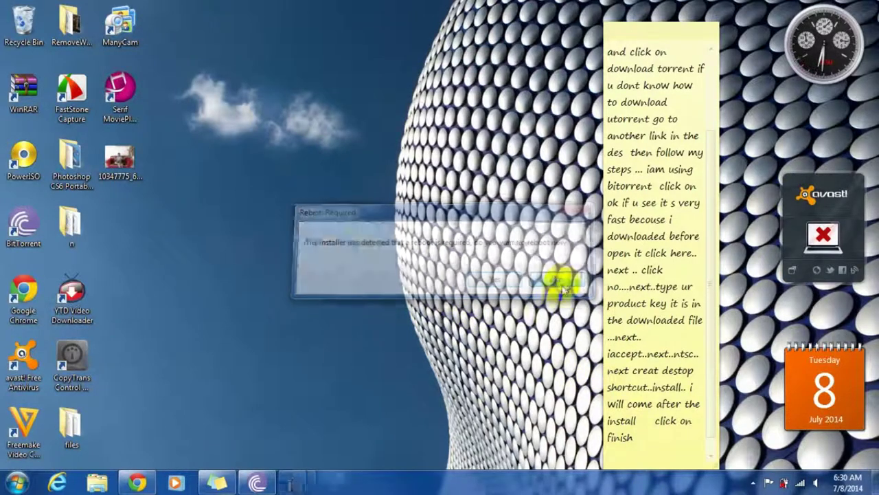
click(678, 455)
text(re)
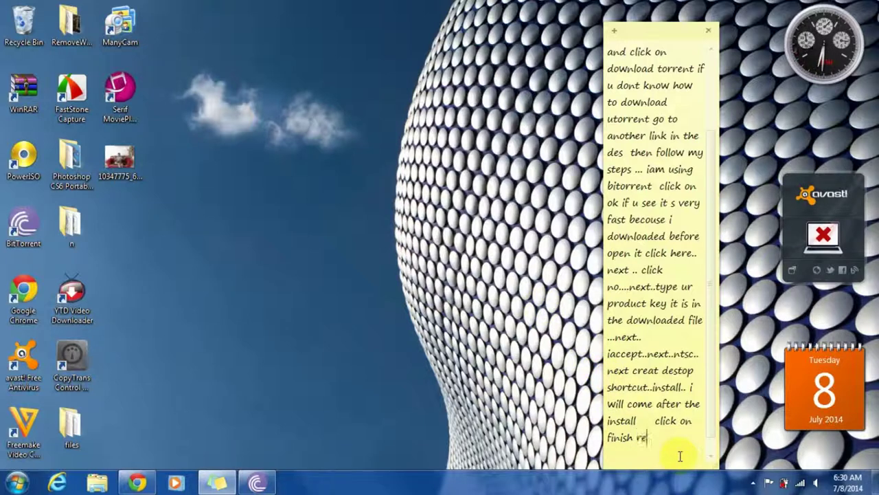
text(boot ur pc)
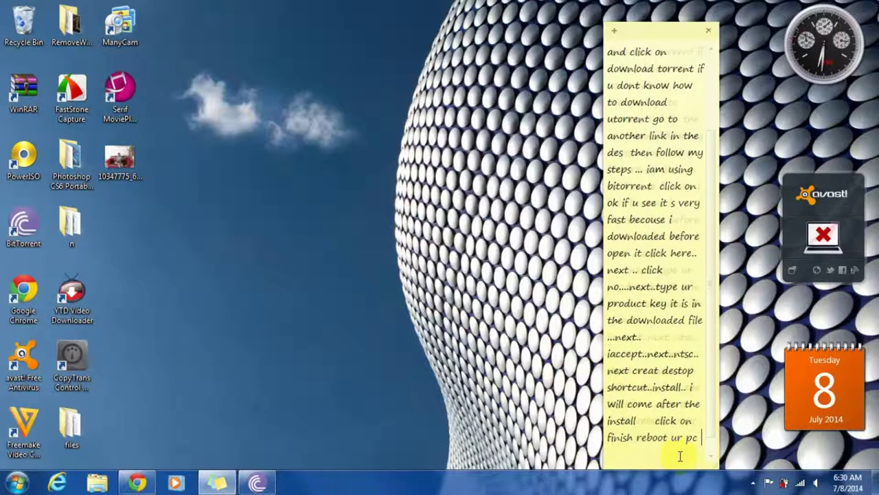
key(Return)
text(ok)
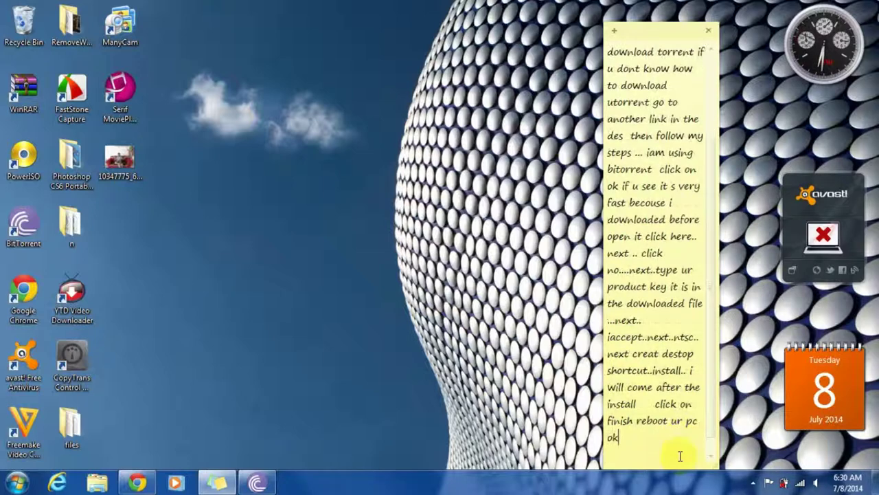
Launch Serif MoviePlus Starter Edition from the desktop, and add "thats alll suscribe to my channal rate i" to the sticky note
click(120, 109)
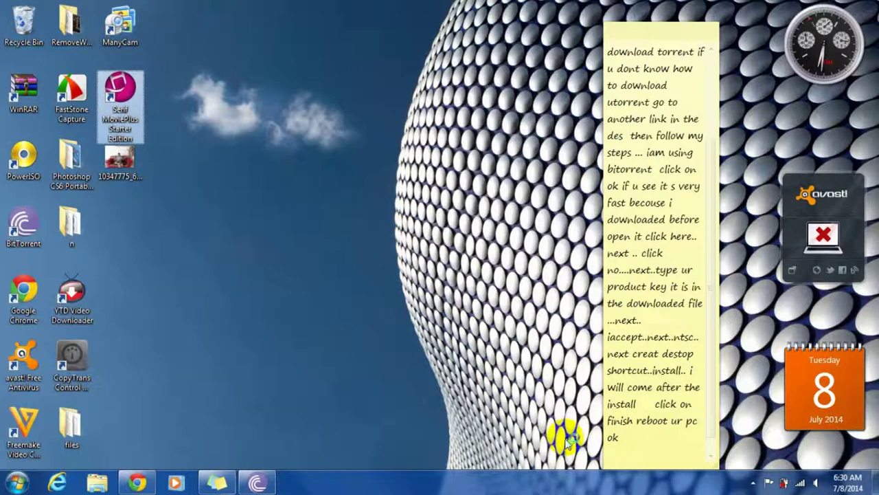
click(663, 438)
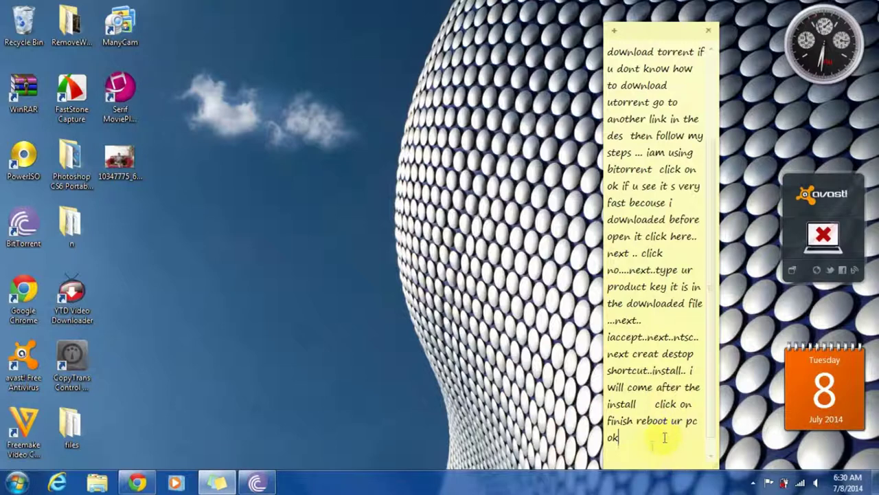
text(thats al)
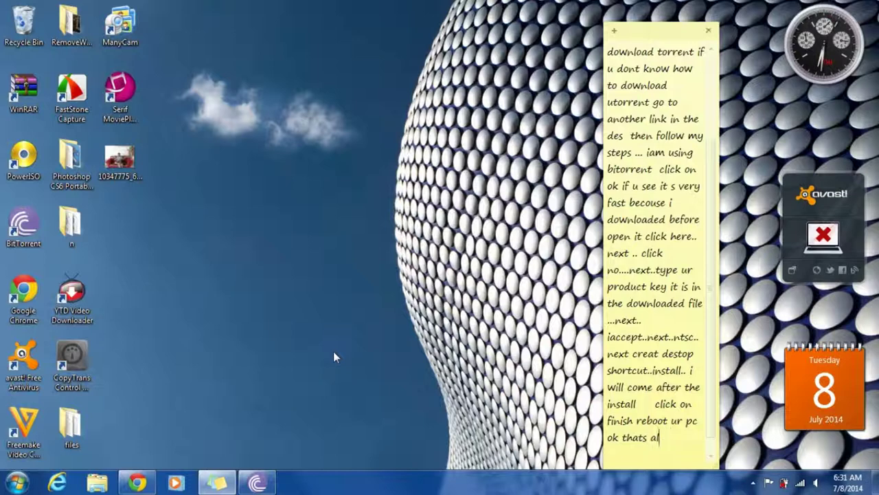
text(ol gays)
key(BackSpace)
key(BackSpace)
key(BackSpace)
text(suscribe to)
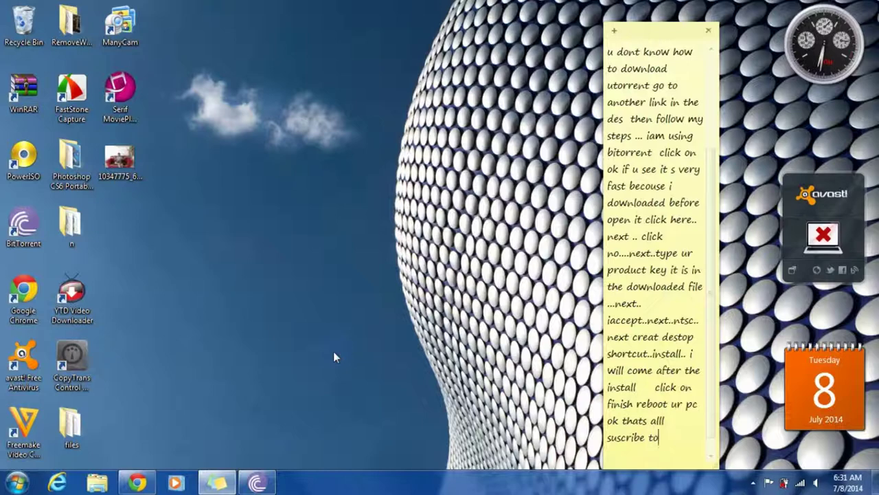
text( my channa)
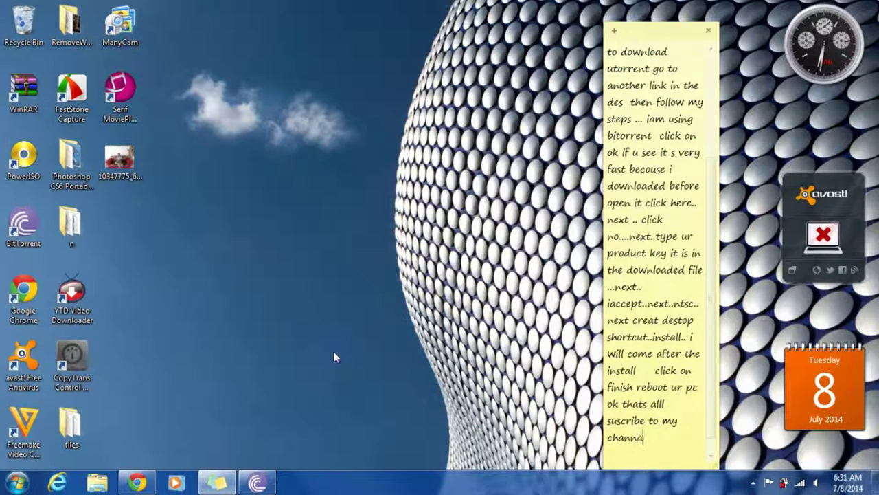
text(l rate i)
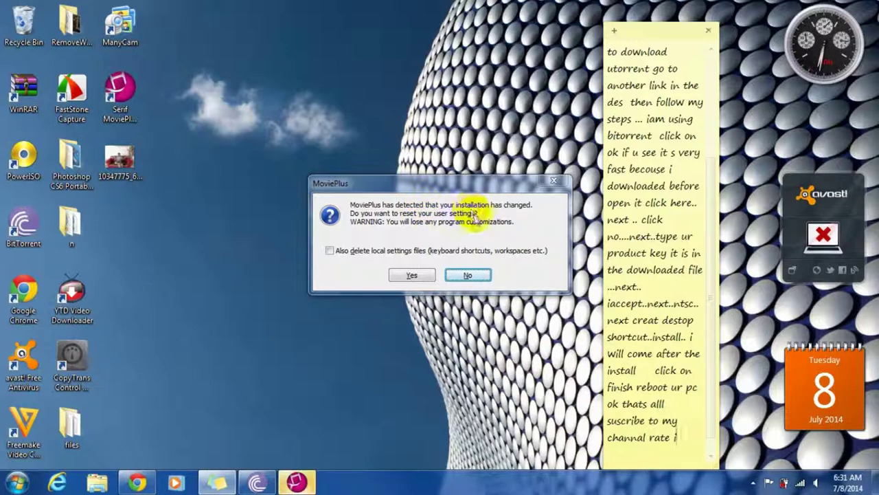
Agree to reset the MoviePlus user settings, and continue the sticky note with "f u have any qustion feel free to post them thz"
click(409, 275)
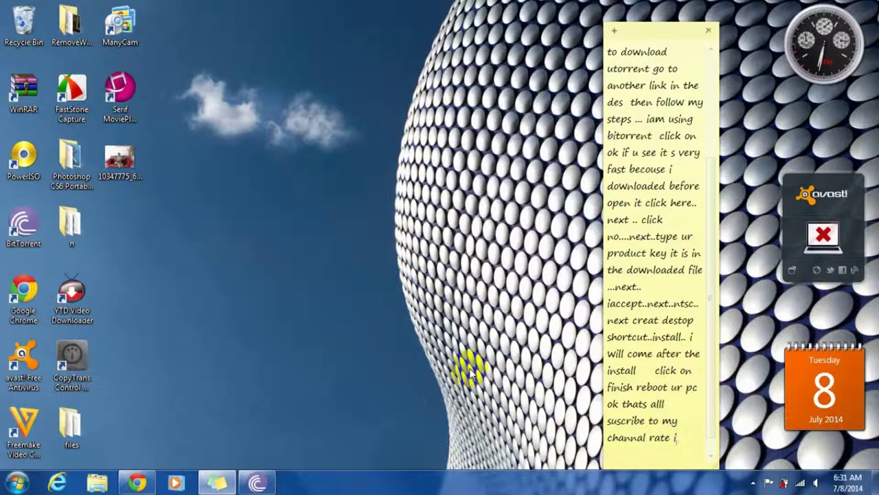
text(u ha)
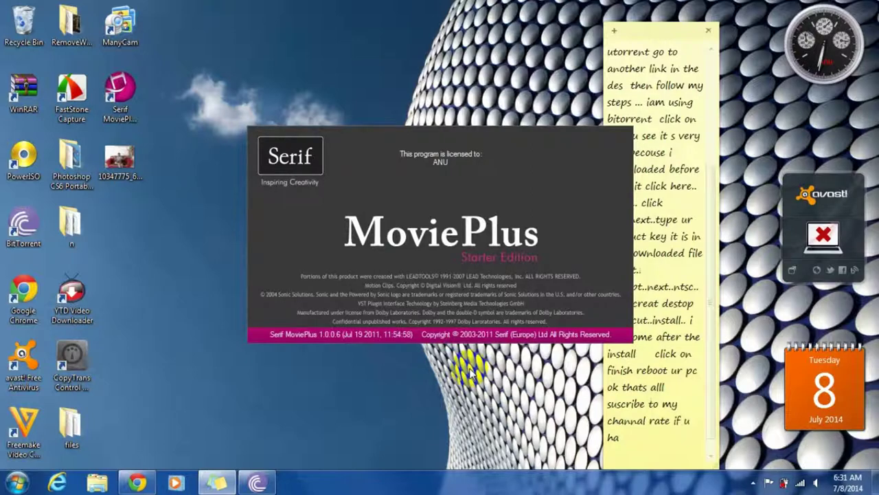
click(675, 446)
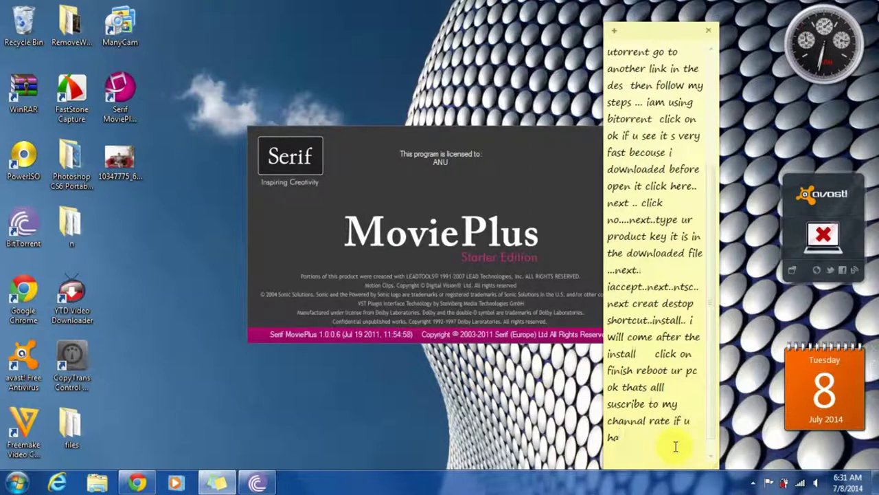
text(ve any qustion fee)
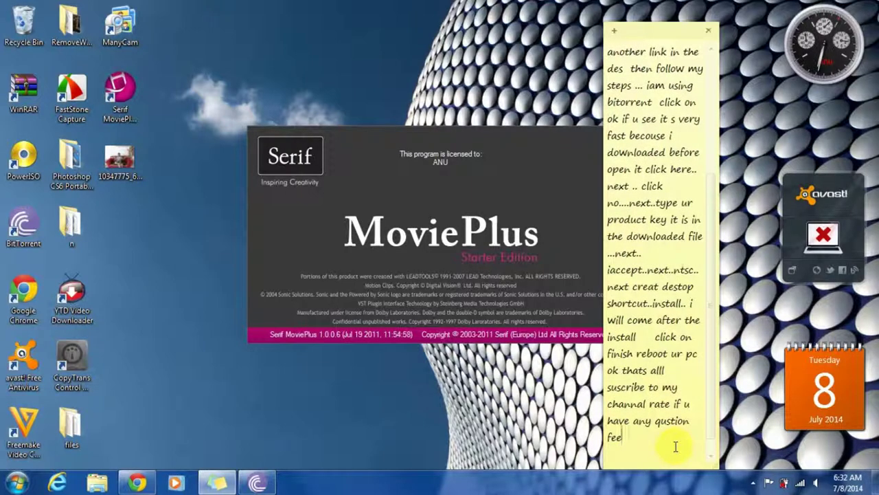
text(l free)
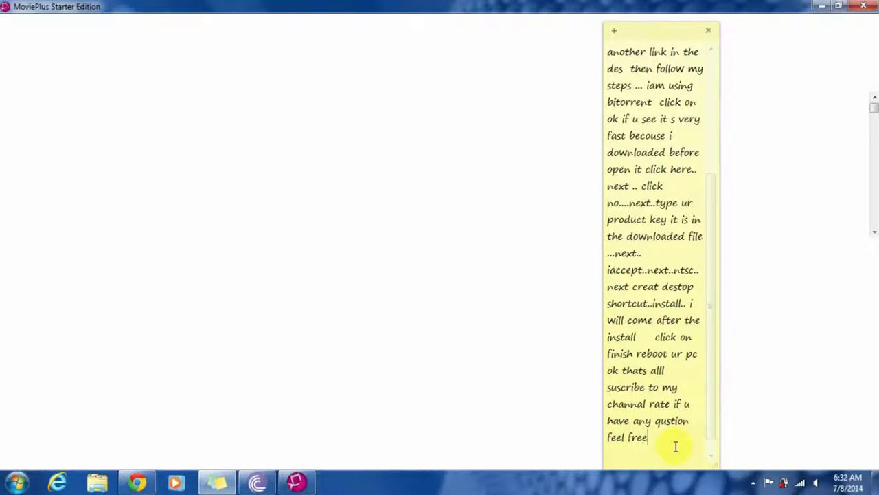
text( to)
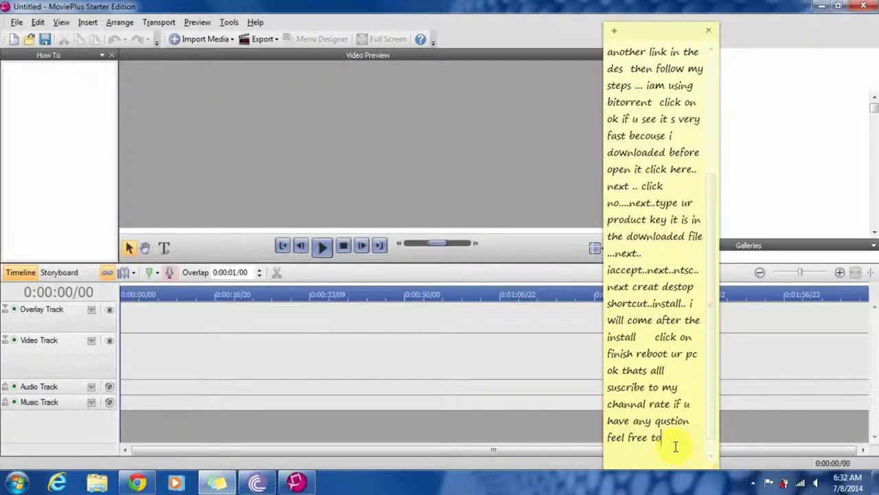
text( po)
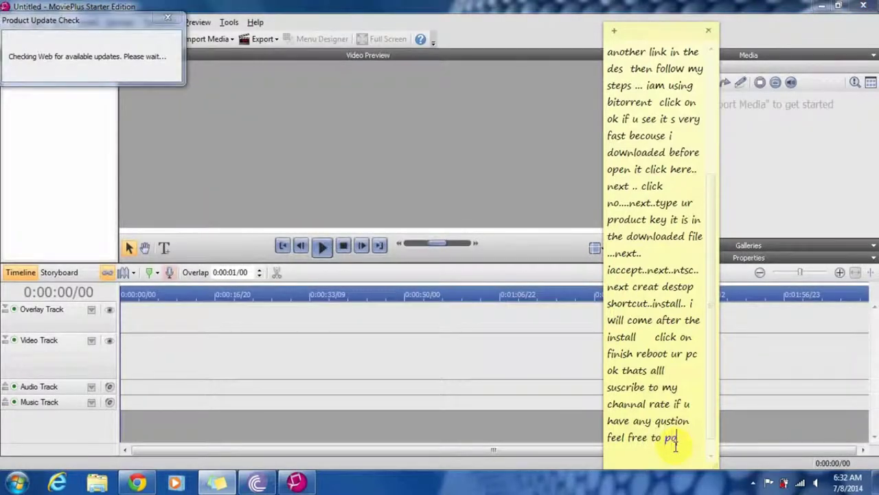
text(st them thz)
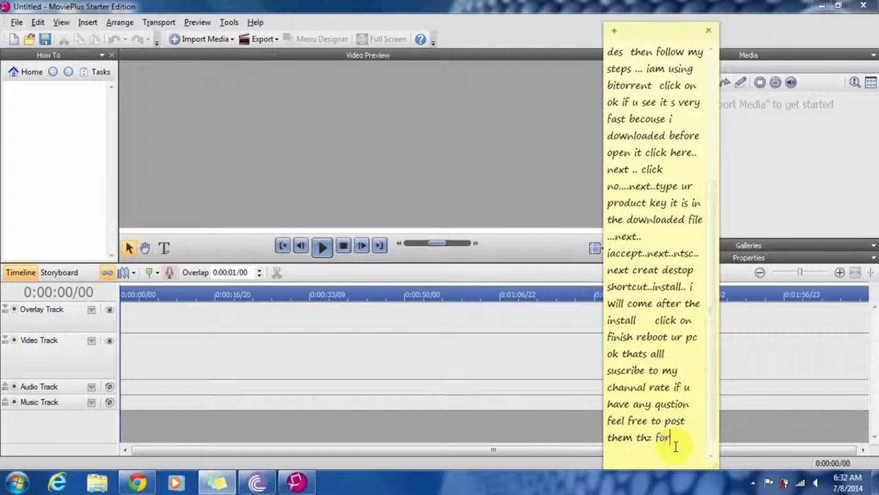
End the sticky note with "for watching see u next time../."
text(for watc)
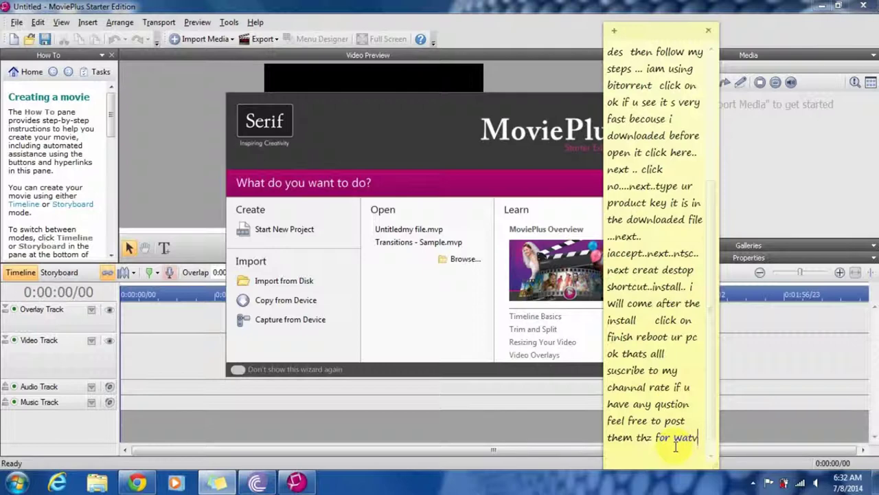
text(hing se)
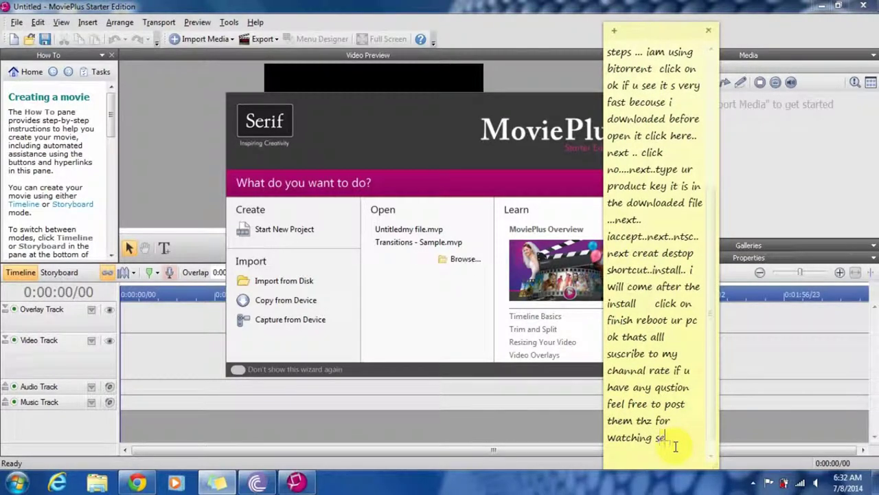
text(e u next tim)
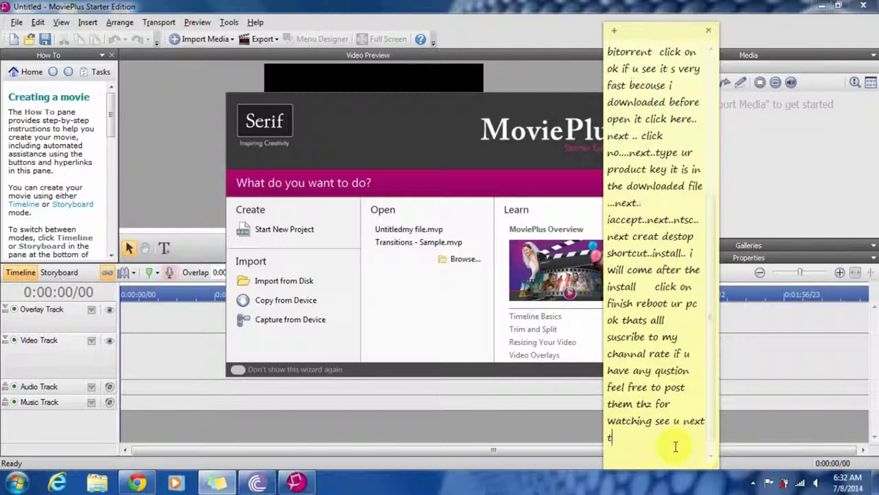
text(e../.)
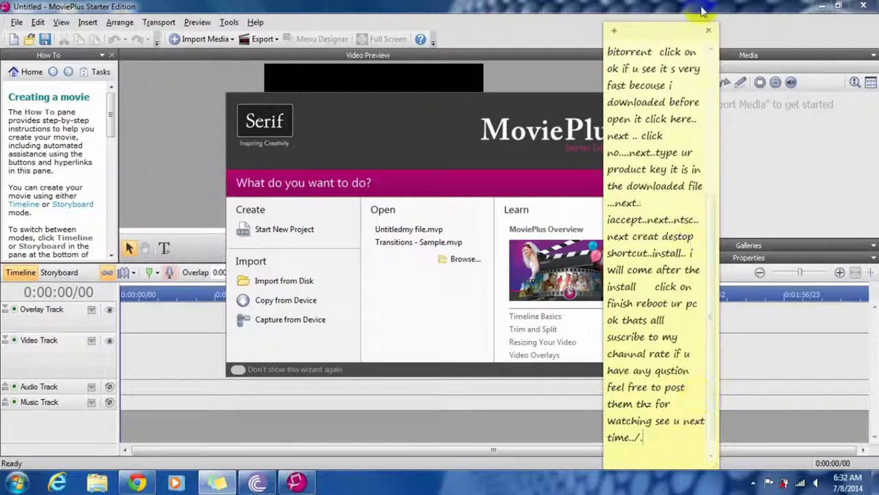
Delete the sticky note, confirming its removal, and close the MoviePlus startup wizard
click(708, 31)
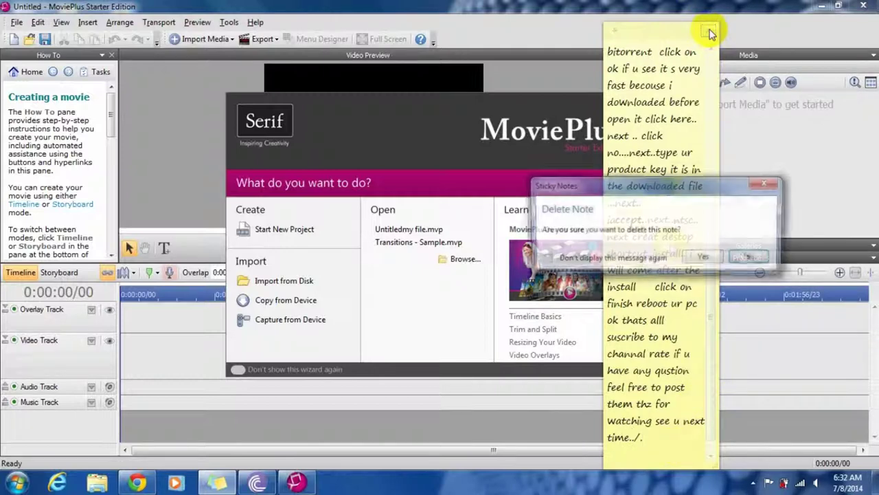
click(751, 256)
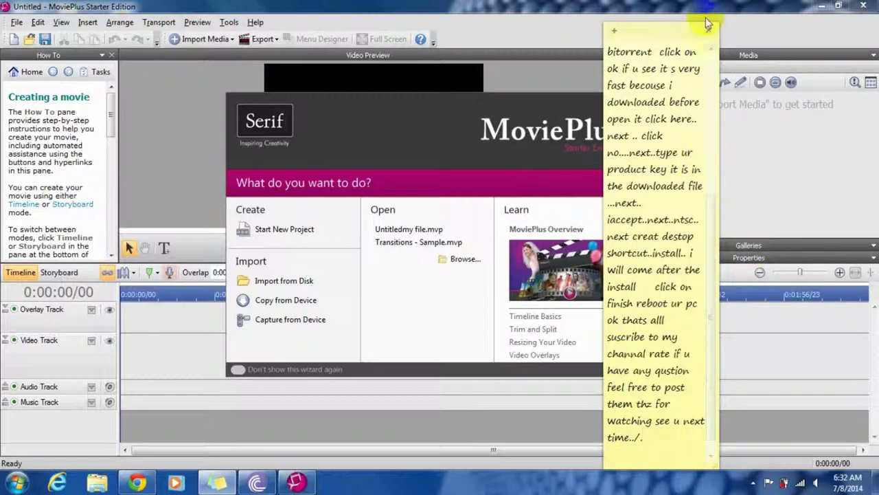
click(708, 30)
click(700, 257)
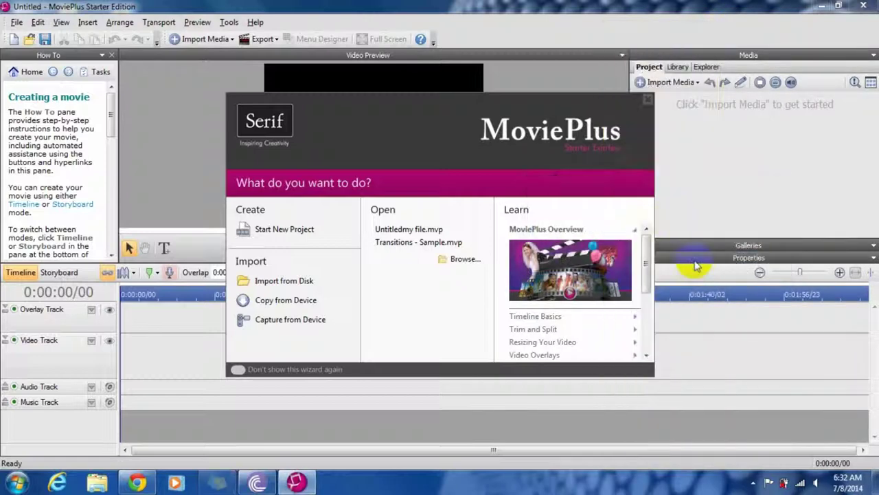
click(647, 103)
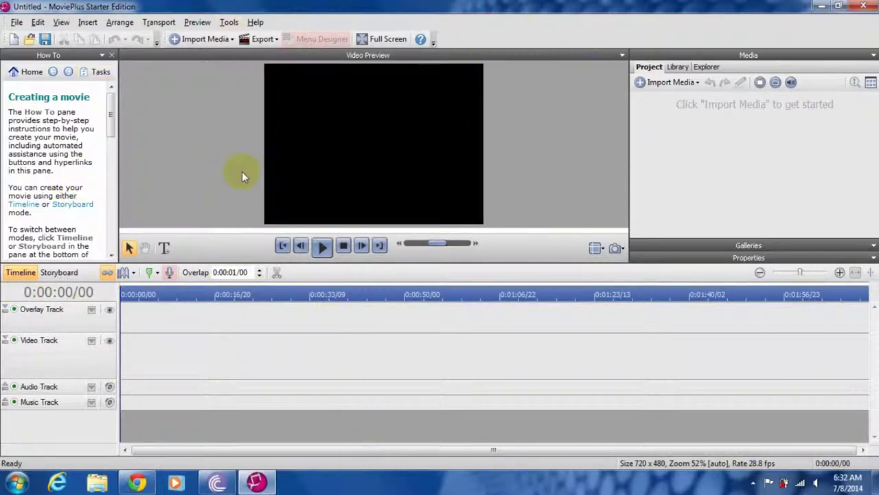
click(753, 482)
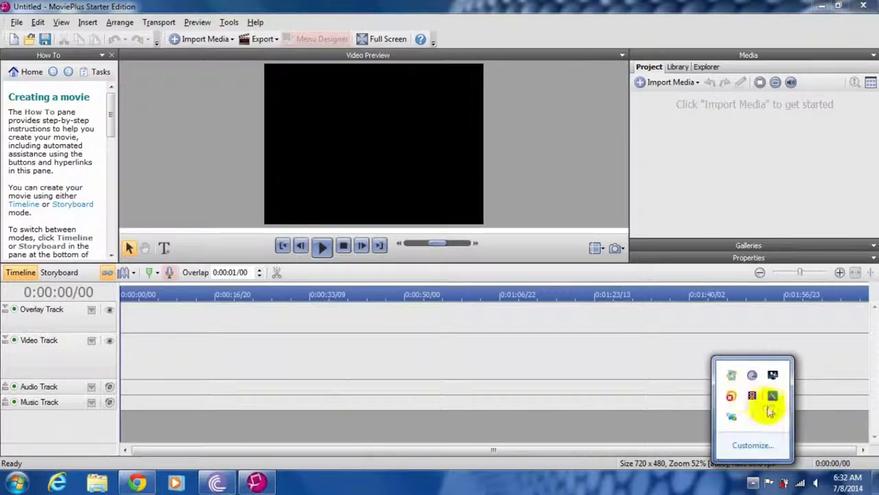